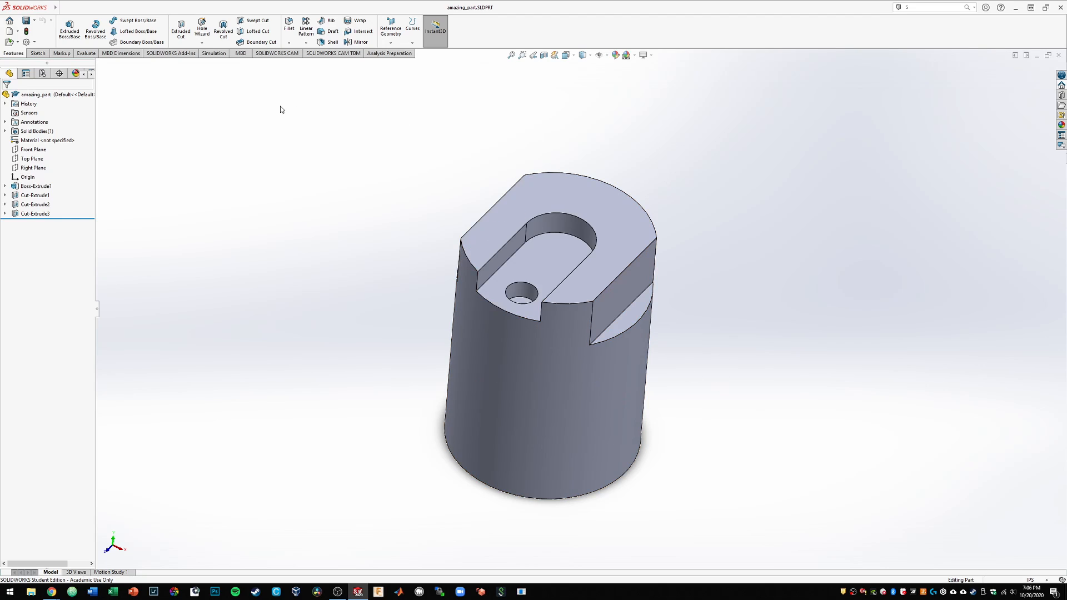
Create a drawing from the part using the solidworks_template_UC-Davis.slddrt sheet format from the eme50 folder
{"action": "left_click", "coordinate": [63, 7]}
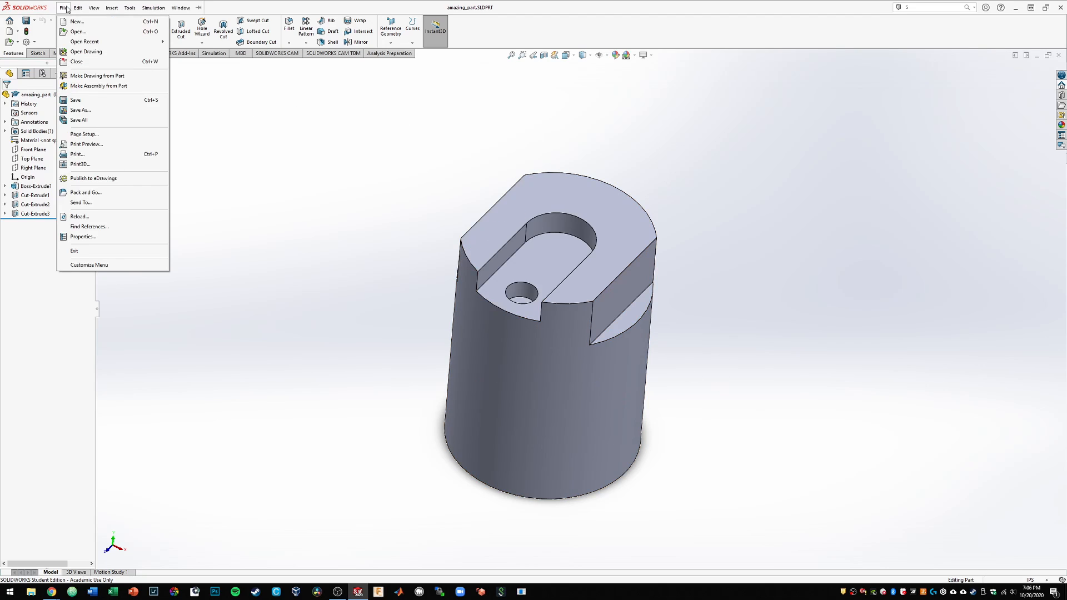
{"action": "left_click", "coordinate": [96, 76]}
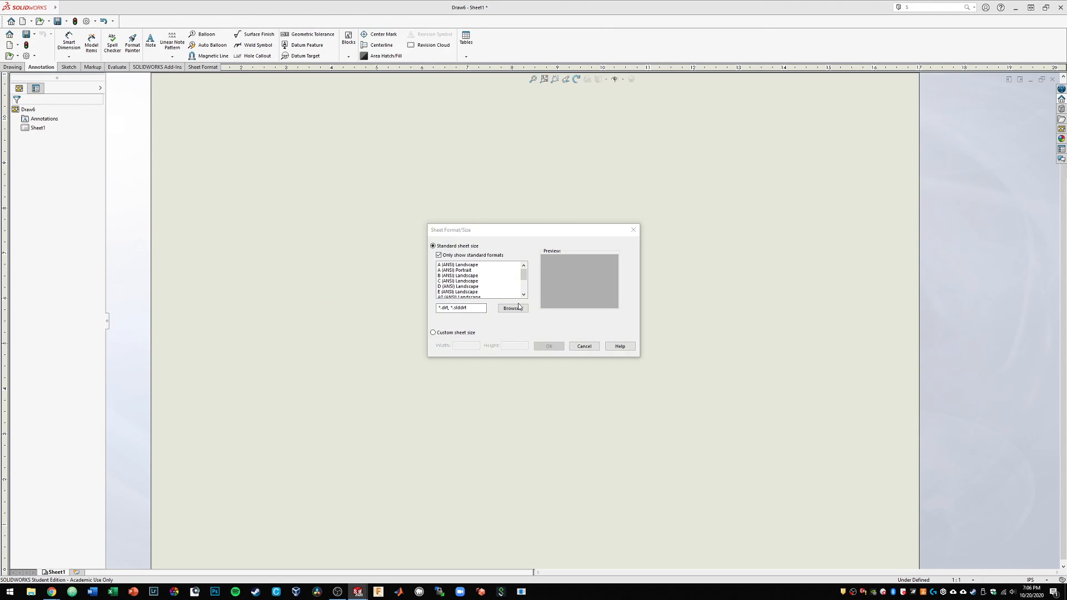
{"action": "left_click", "coordinate": [511, 308]}
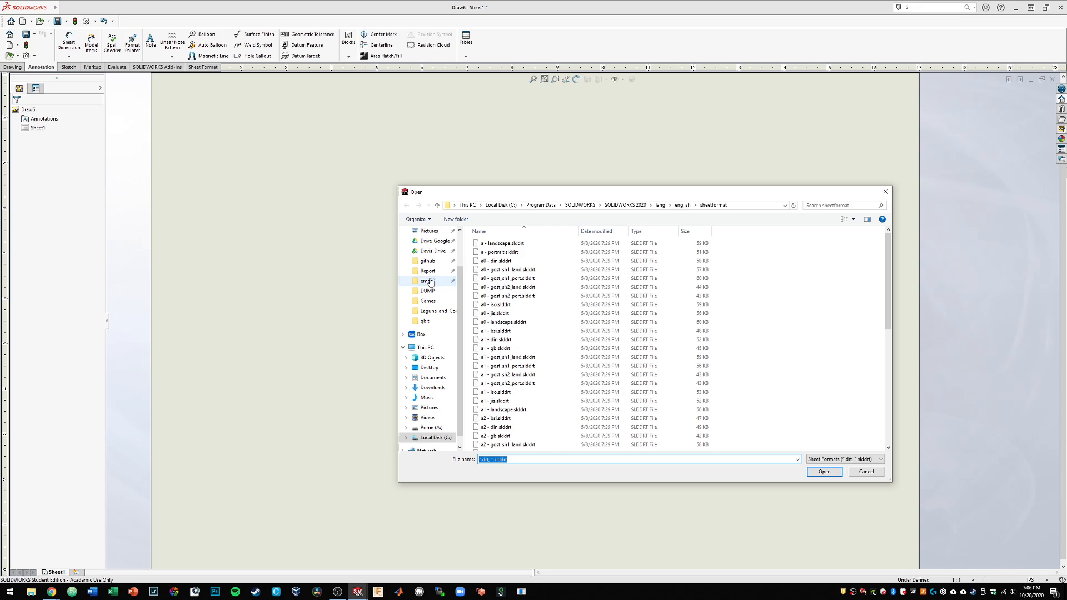
{"action": "left_click", "coordinate": [429, 282]}
{"action": "left_click", "coordinate": [553, 246]}
{"action": "left_click", "coordinate": [820, 471]}
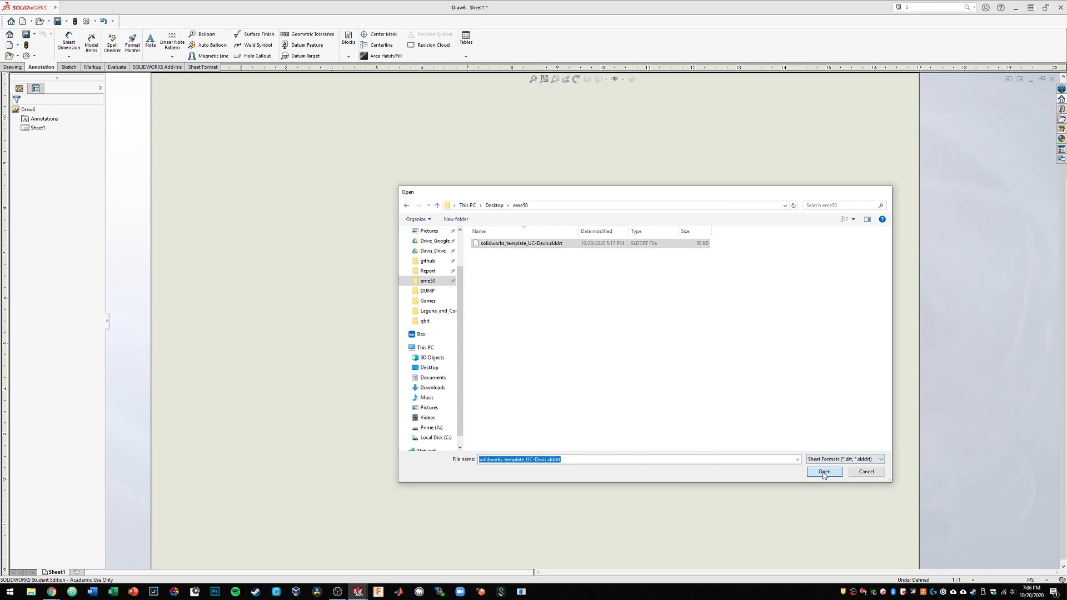
{"action": "left_click", "coordinate": [551, 348]}
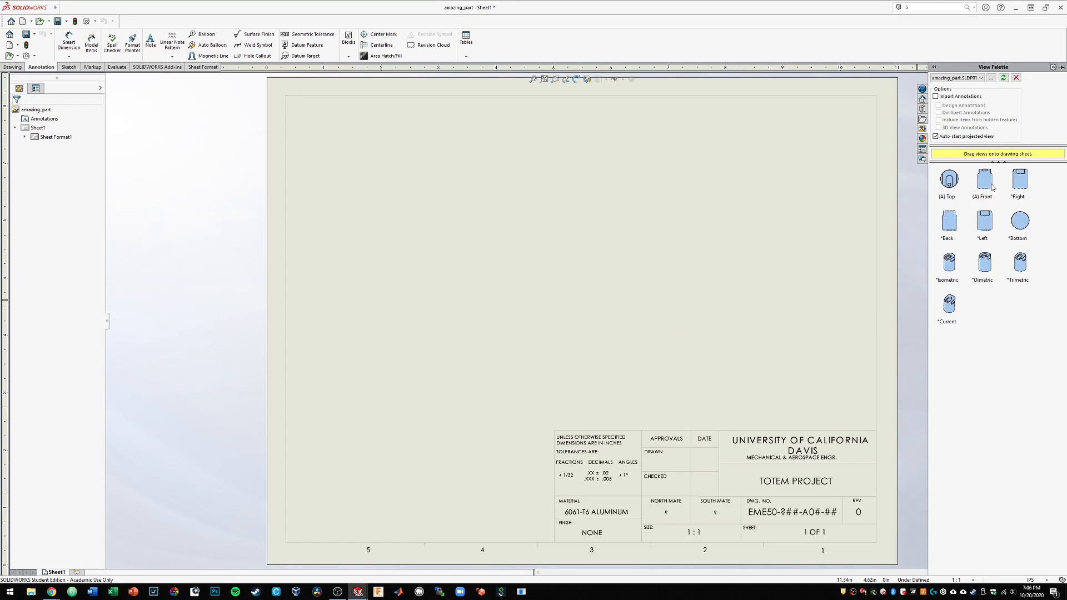
Place the part's front view on the sheet with projected top, bottom and right views around it
{"action": "mouse_move", "coordinate": [983, 184]}
{"action": "left_mouse_down"}
{"action": "mouse_move", "coordinate": [443, 238]}
{"action": "mouse_move", "coordinate": [433, 298]}
{"action": "mouse_move", "coordinate": [443, 272]}
{"action": "left_mouse_up"}
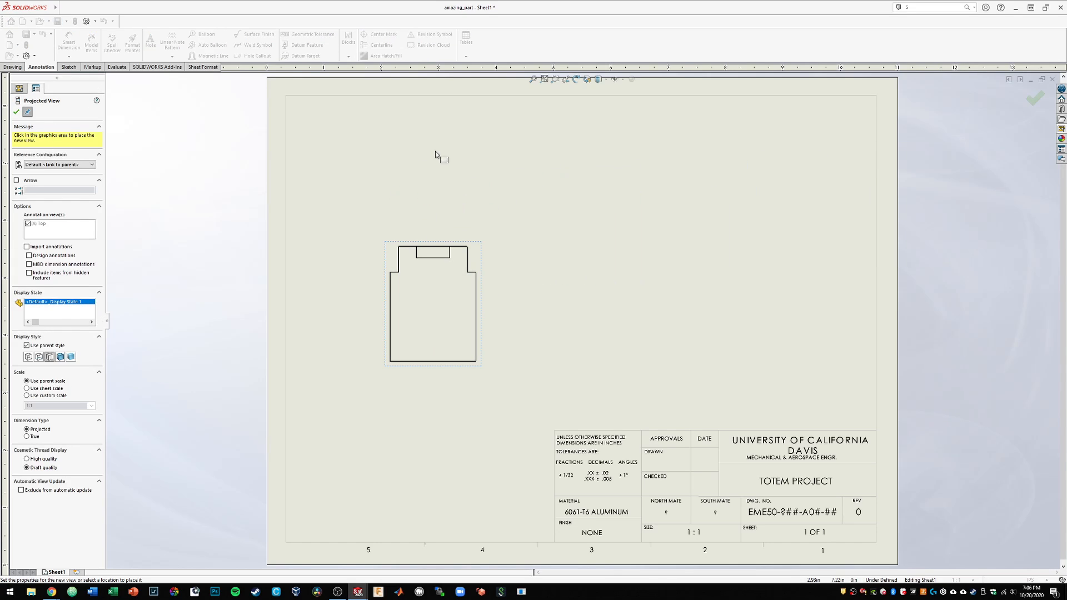
{"action": "left_click", "coordinate": [436, 161]}
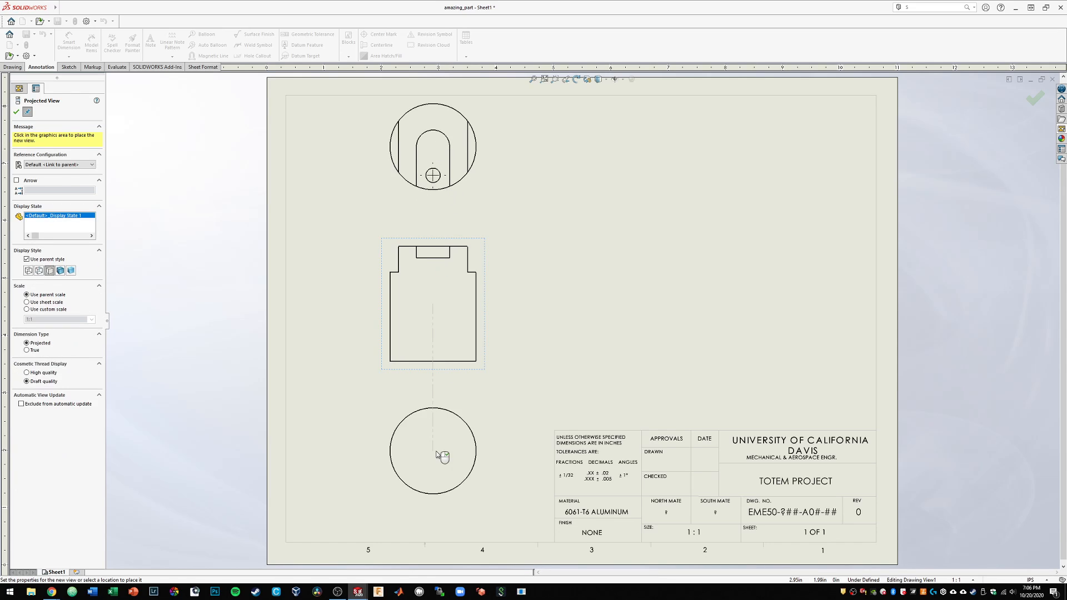
{"action": "left_click", "coordinate": [443, 467]}
{"action": "left_click", "coordinate": [613, 309]}
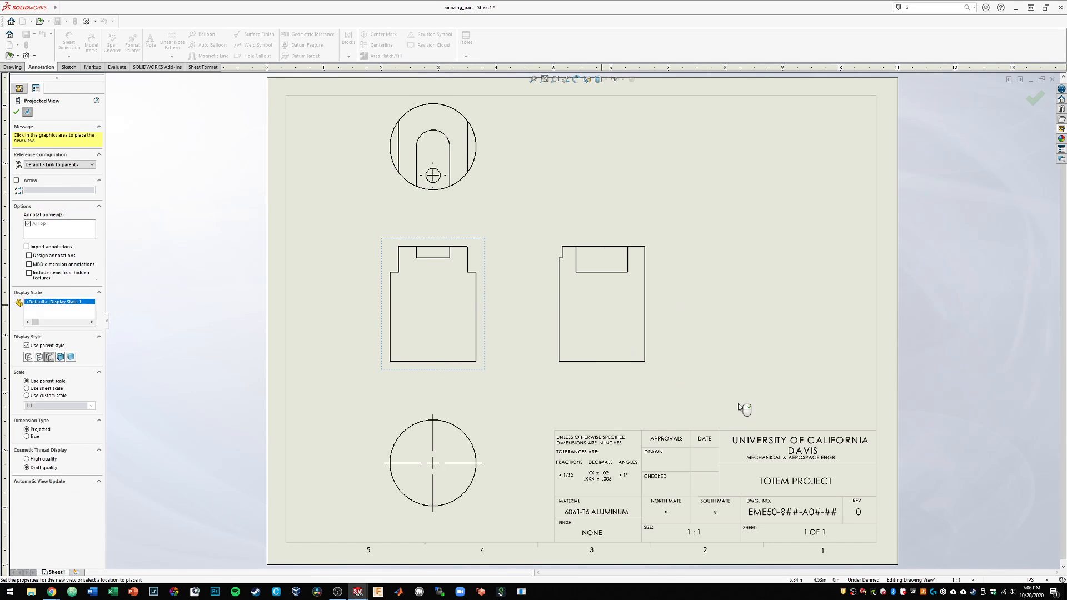
{"action": "key", "text": "Escape"}
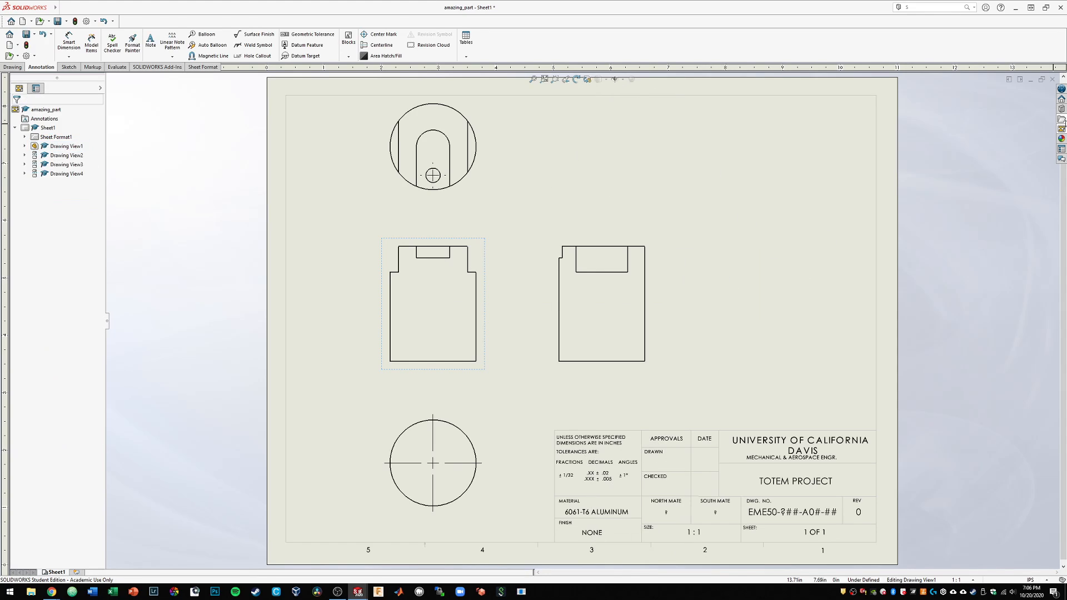
Add an isometric view in the sheet's upper right corner and save the drawing as amazing_part.SLDDRW, updating the views
{"action": "left_click", "coordinate": [1062, 128]}
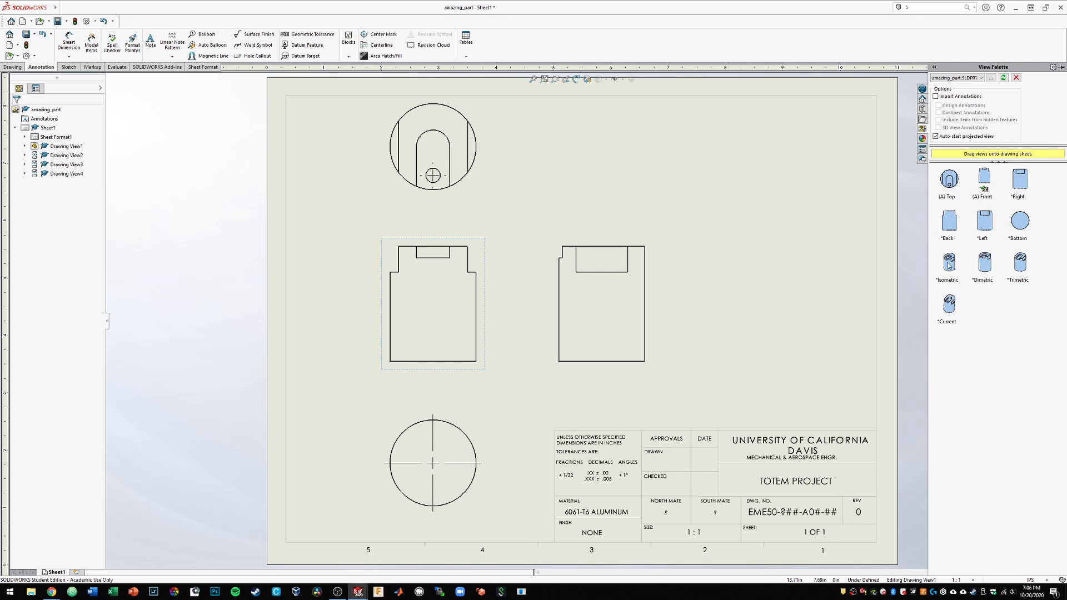
{"action": "left_click_drag", "start_coordinate": [955, 268], "coordinate": [728, 173]}
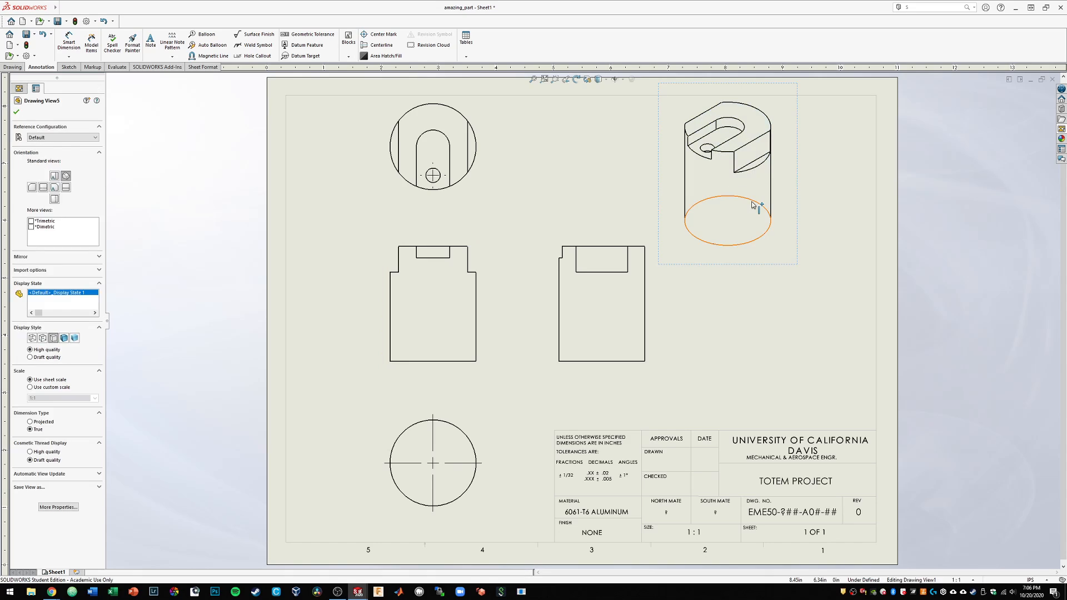
{"action": "key", "text": "Escape"}
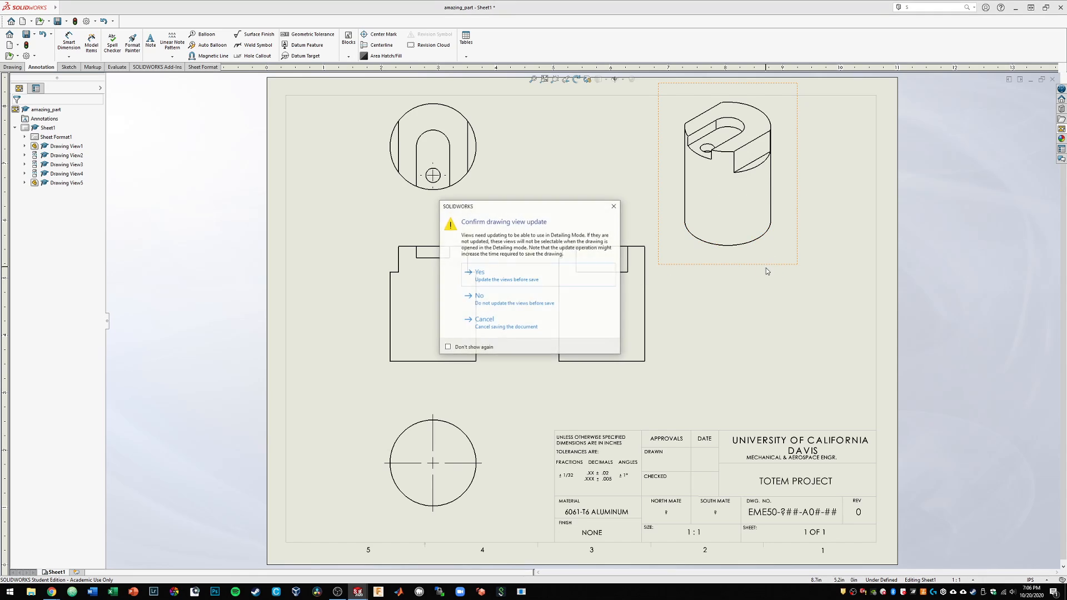
{"action": "left_click", "coordinate": [492, 275]}
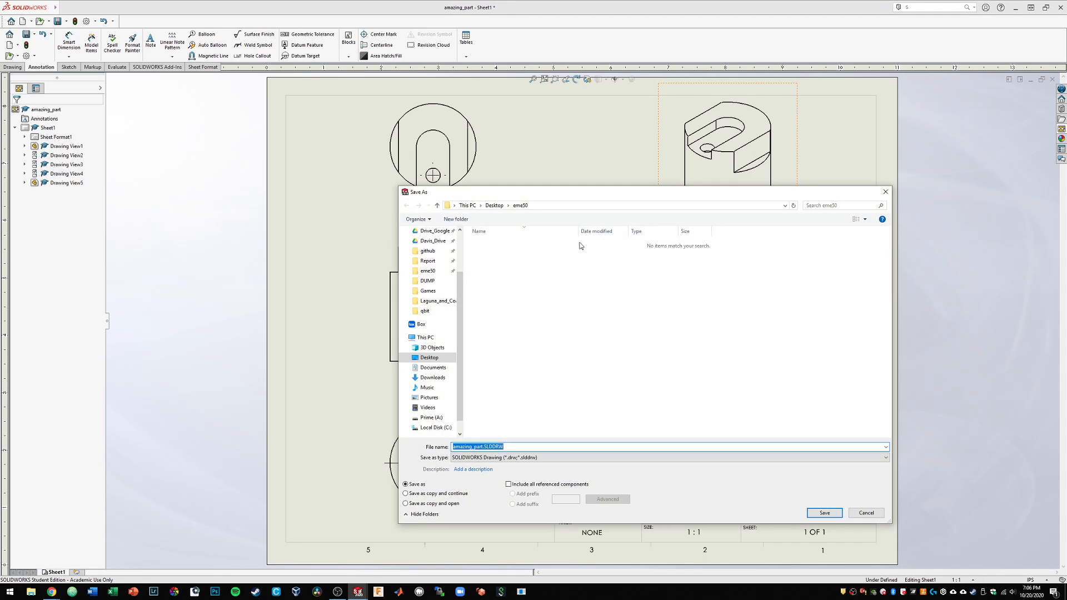
{"action": "left_click", "coordinate": [826, 512]}
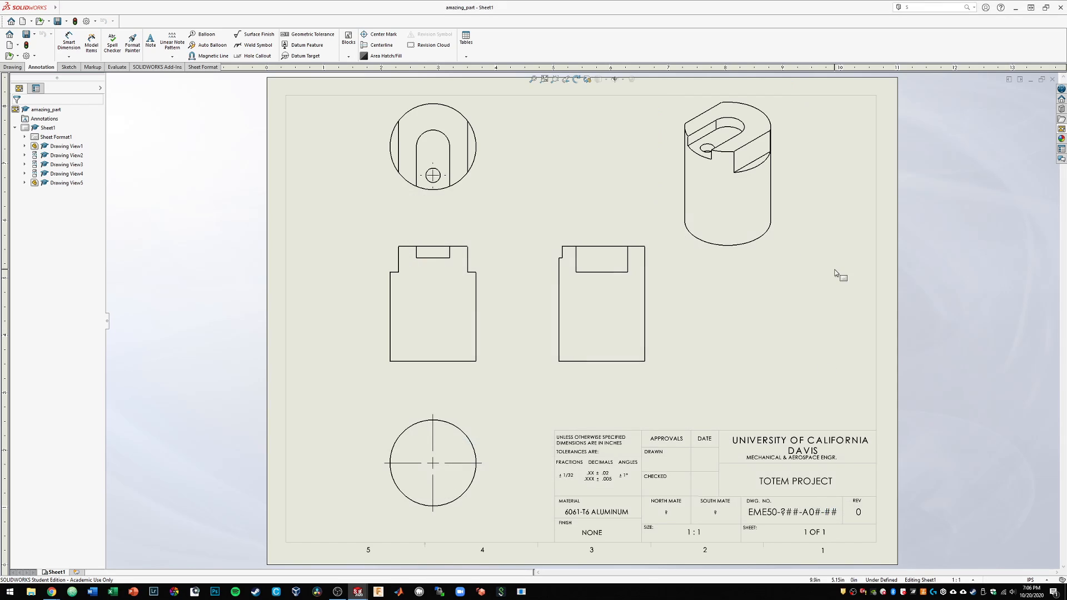
Switch to the amazing_part model and orient it to an isometric view from below, showing the bottom face
{"action": "left_click", "coordinate": [1030, 79]}
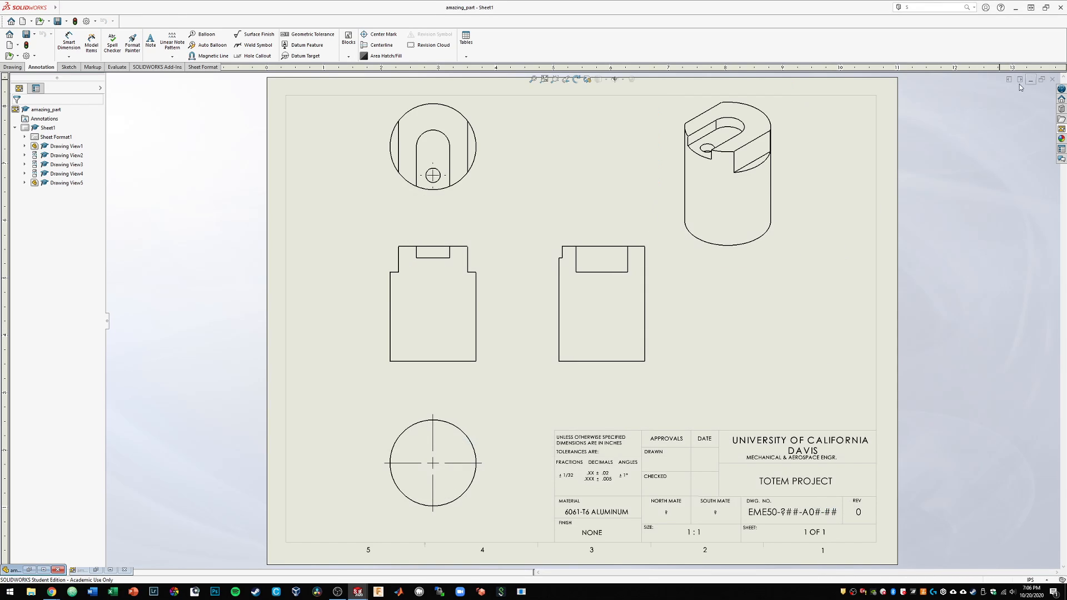
{"action": "left_click", "coordinate": [43, 570]}
{"action": "middle_click_drag", "start_coordinate": [377, 418], "coordinate": [621, 362]}
{"action": "middle_click_drag", "start_coordinate": [657, 423], "coordinate": [633, 362]}
{"action": "key", "text": "space"}
{"action": "left_click", "coordinate": [489, 316]}
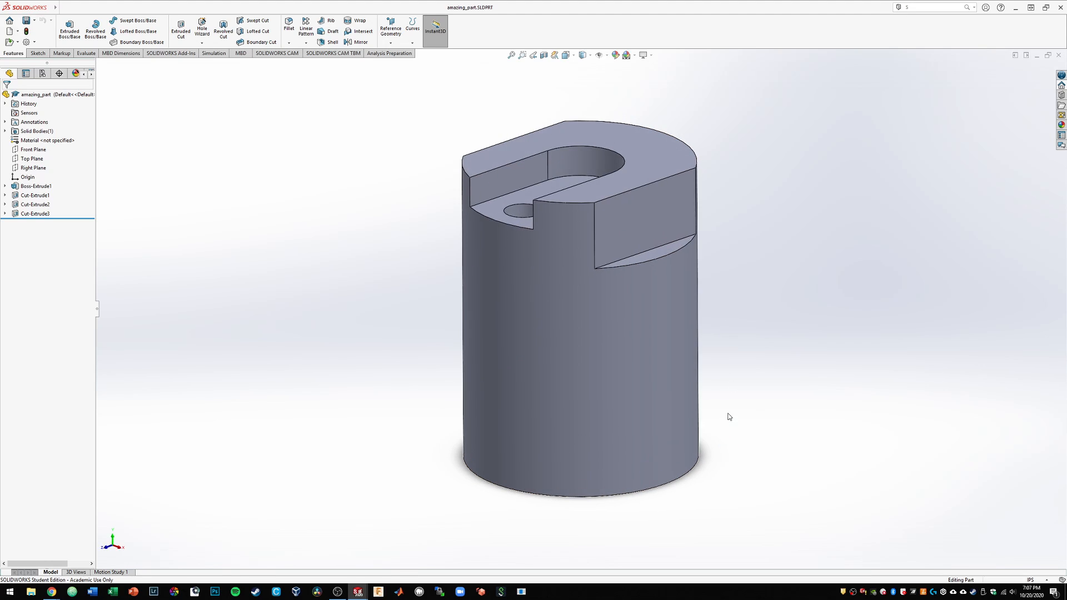
{"action": "key", "text": "space"}
{"action": "middle_click_drag", "start_coordinate": [698, 507], "coordinate": [716, 384]}
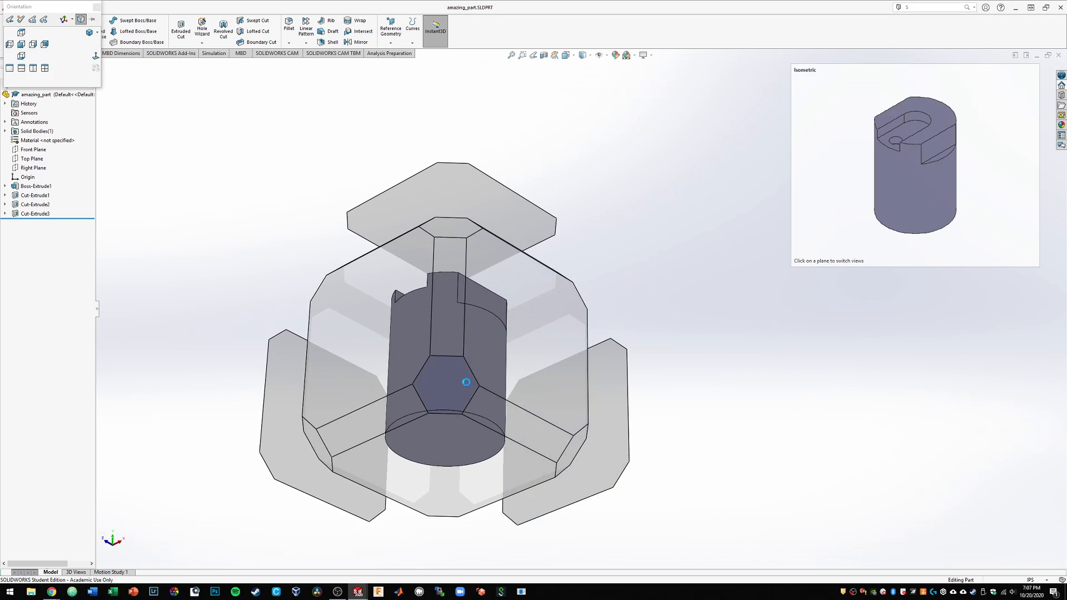
{"action": "left_click", "coordinate": [469, 384]}
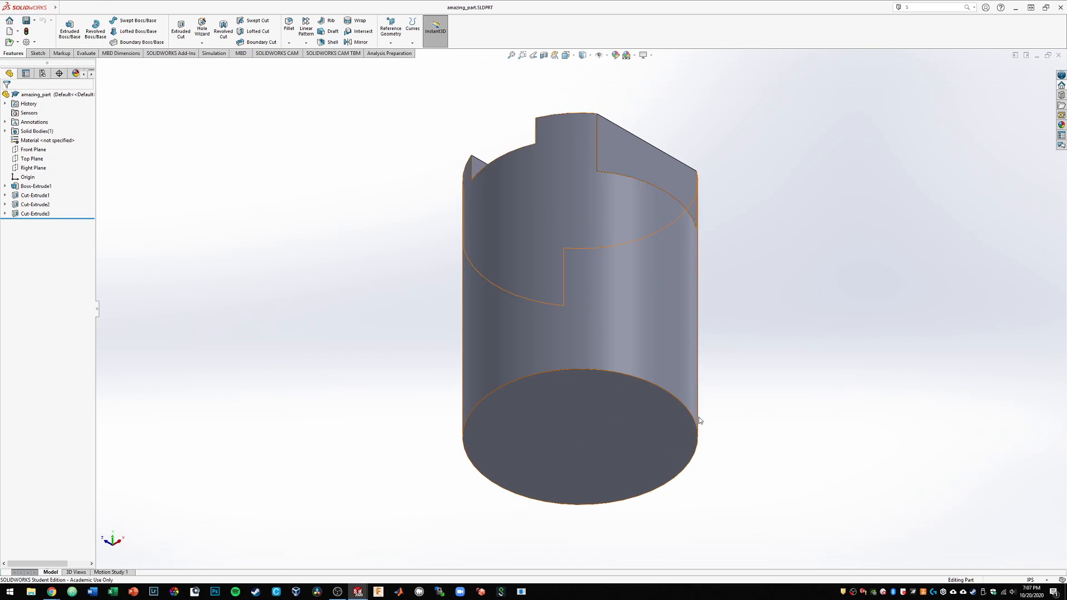
Toggle the view selector off and on, and reselect the isometric view from below
{"action": "key", "text": "space"}
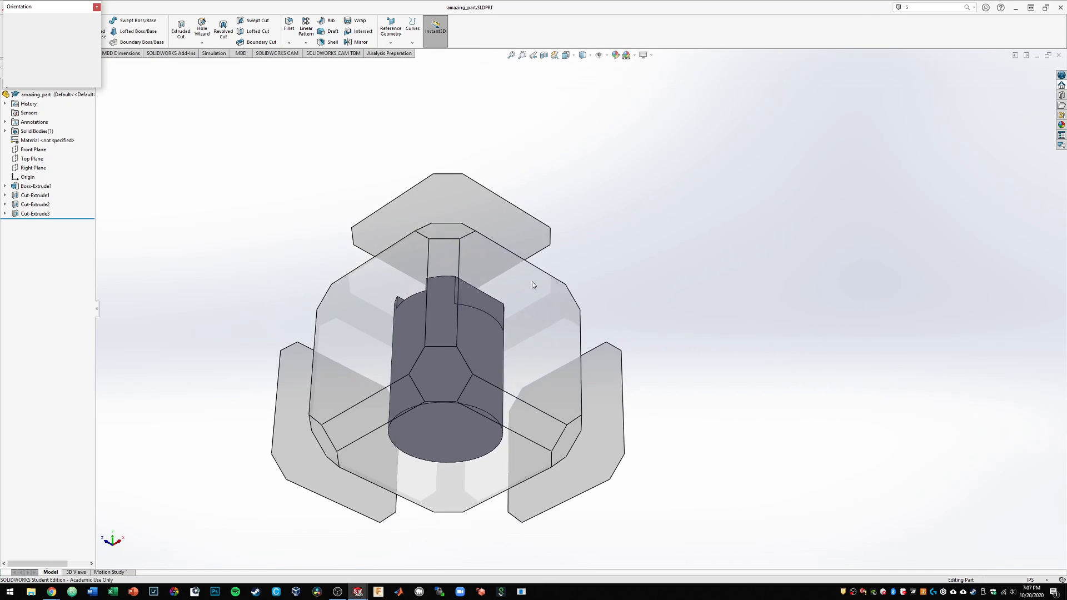
{"action": "mouse_move", "coordinate": [400, 424]}
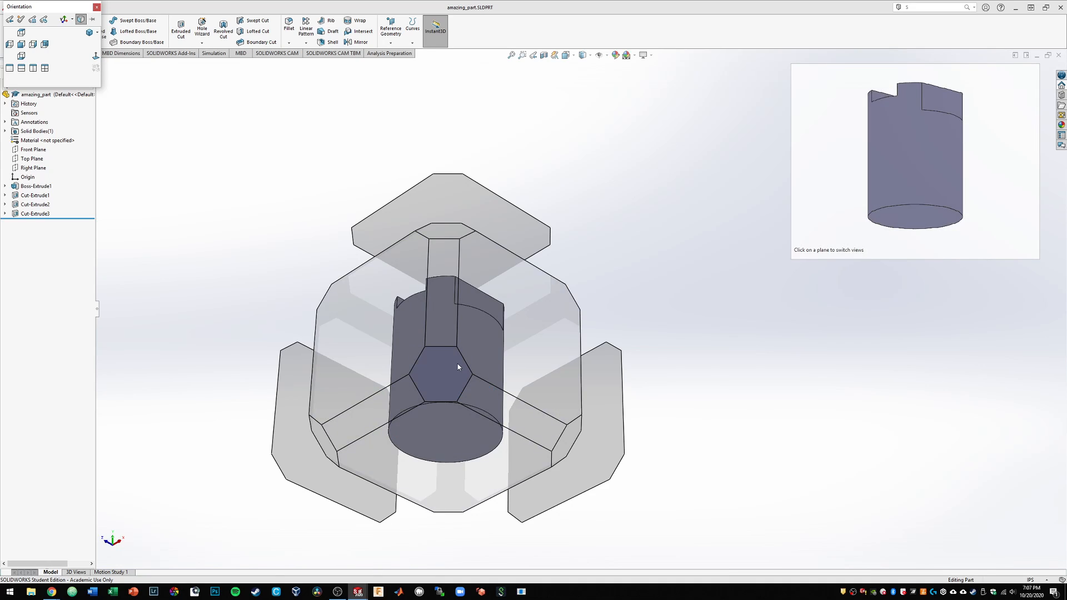
{"action": "left_click", "coordinate": [80, 20]}
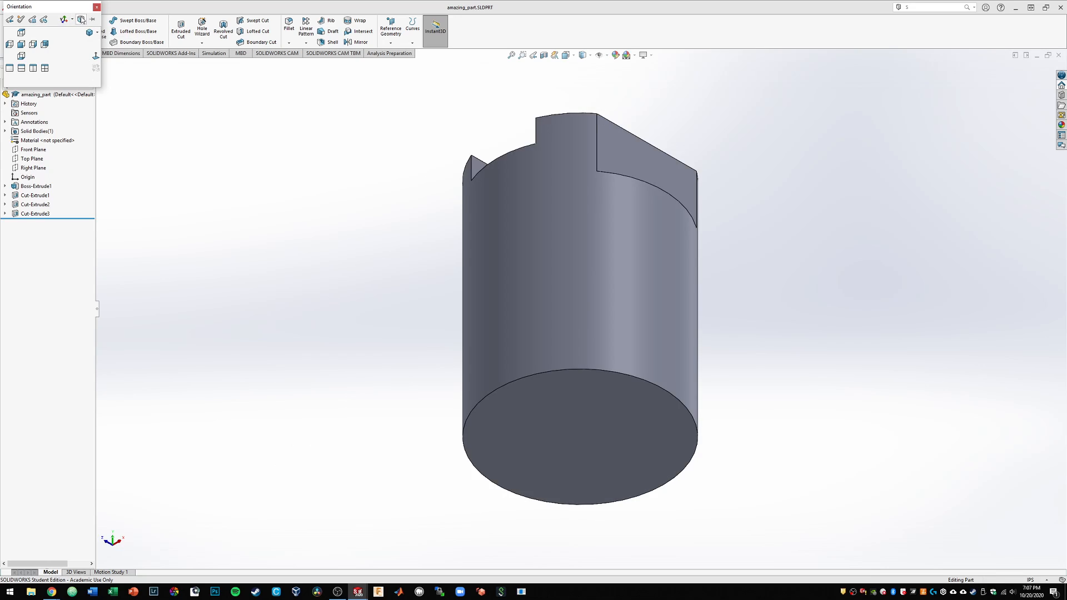
{"action": "left_click_drag", "start_coordinate": [55, 7], "coordinate": [188, 92]}
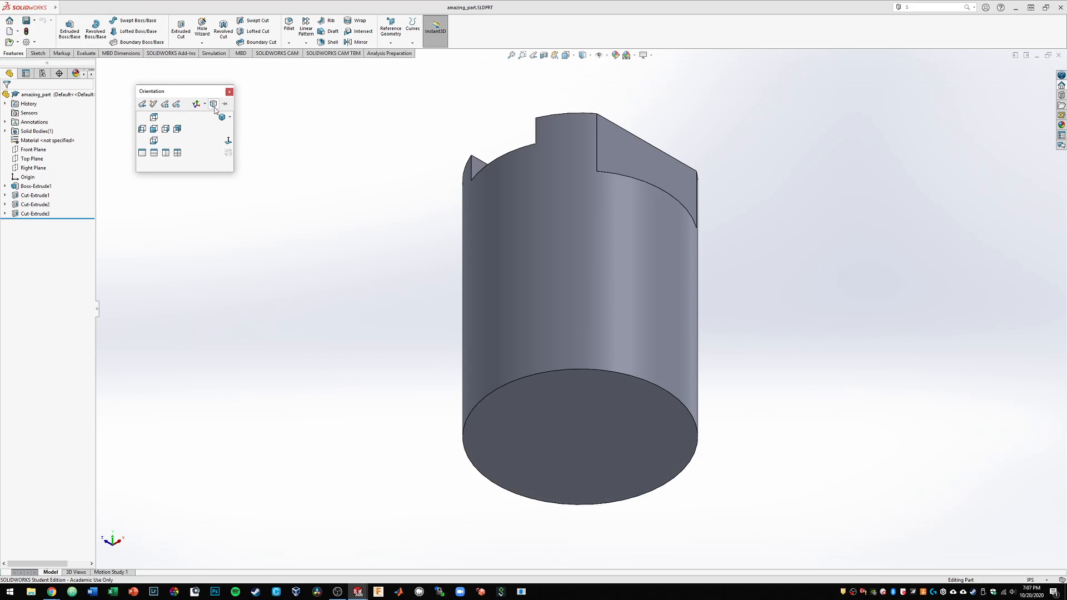
{"action": "left_click", "coordinate": [213, 105]}
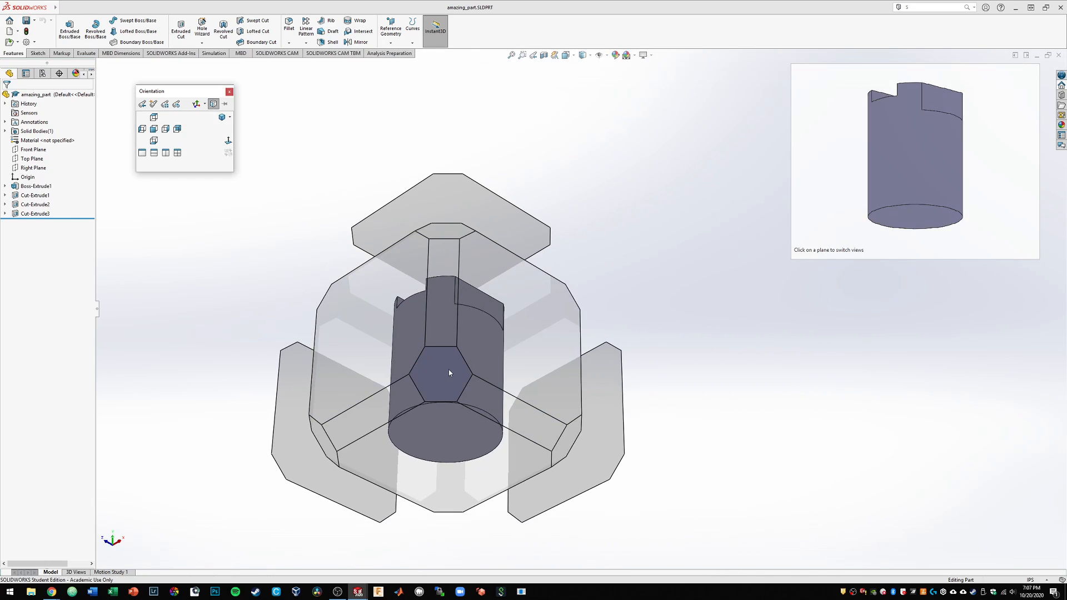
{"action": "left_click", "coordinate": [448, 369]}
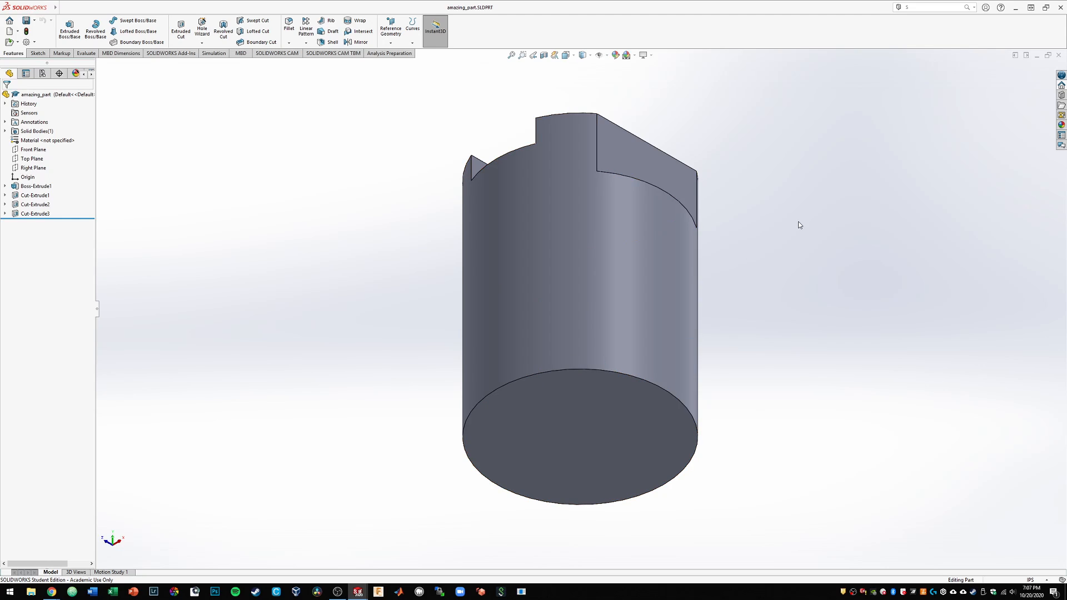
Save the model's current orientation as a named view called south-iso
{"action": "key", "text": "space"}
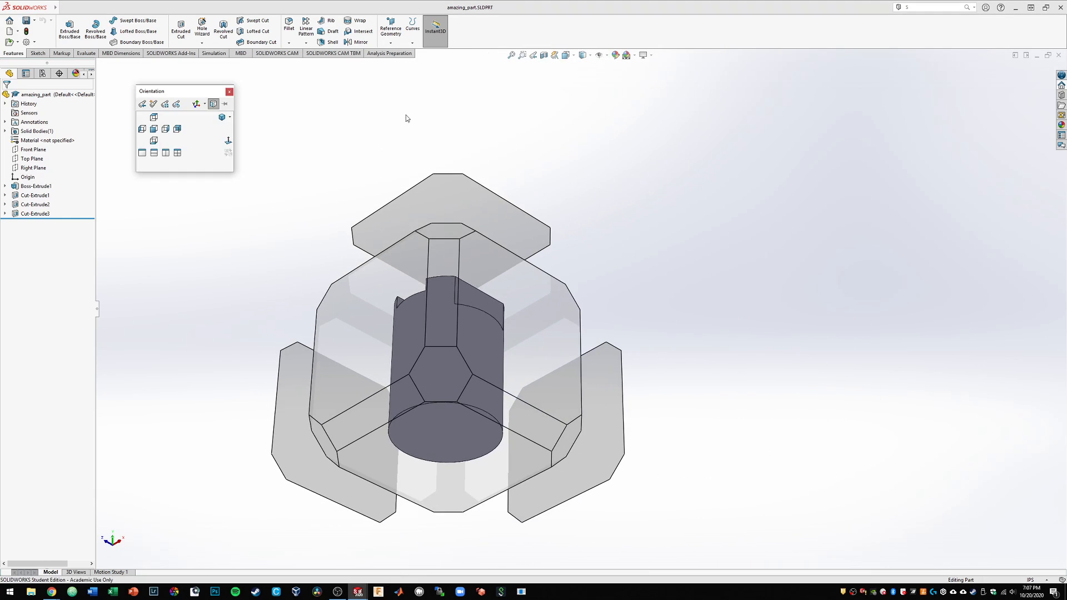
{"action": "left_click", "coordinate": [154, 105]}
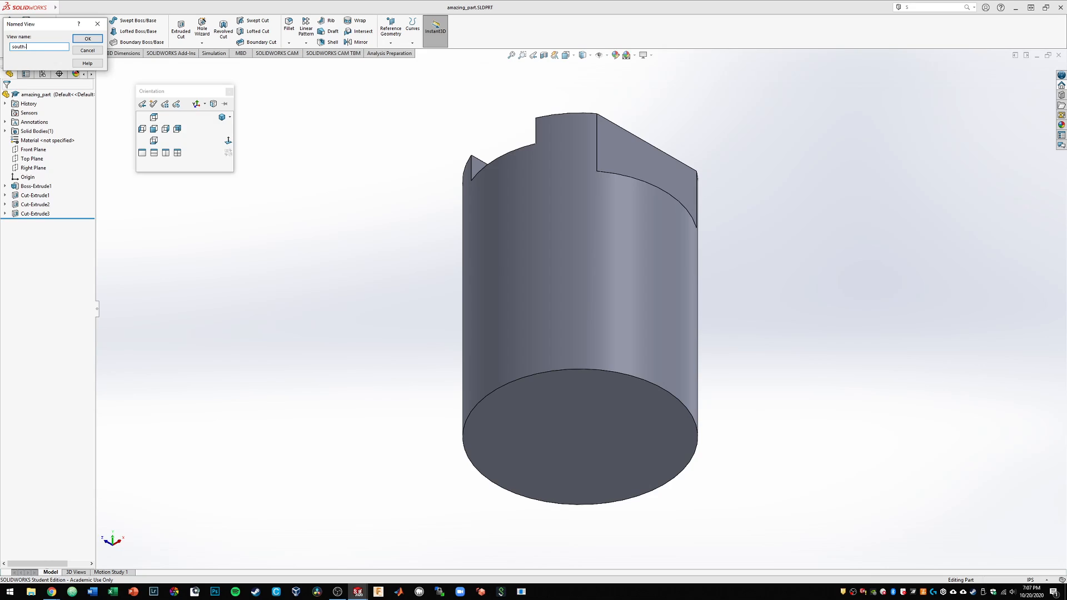
{"action": "left_click", "coordinate": [100, 42]}
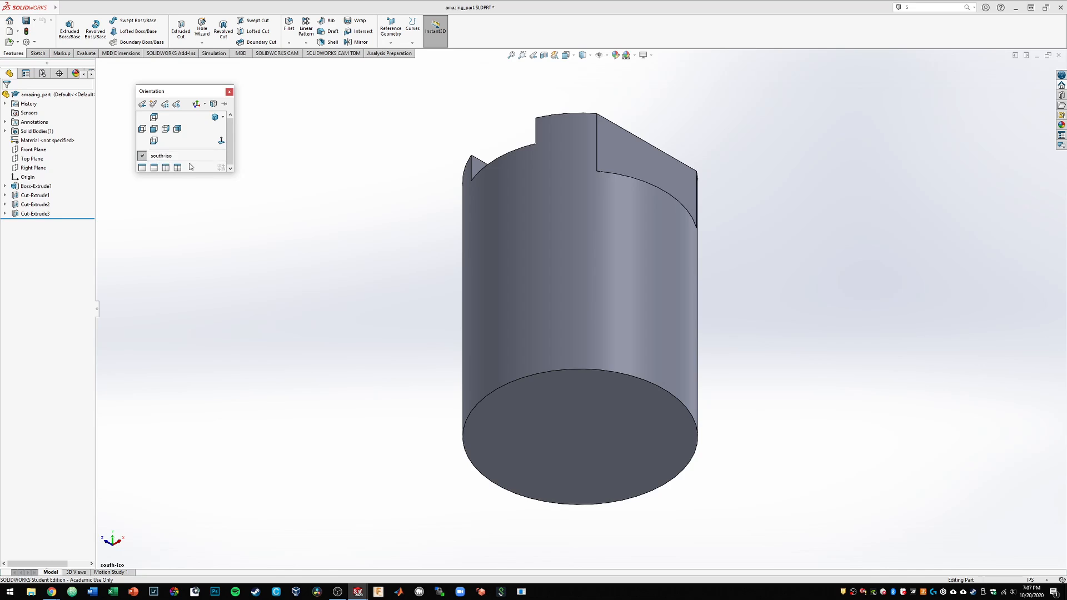
{"action": "mouse_move", "coordinate": [164, 160]}
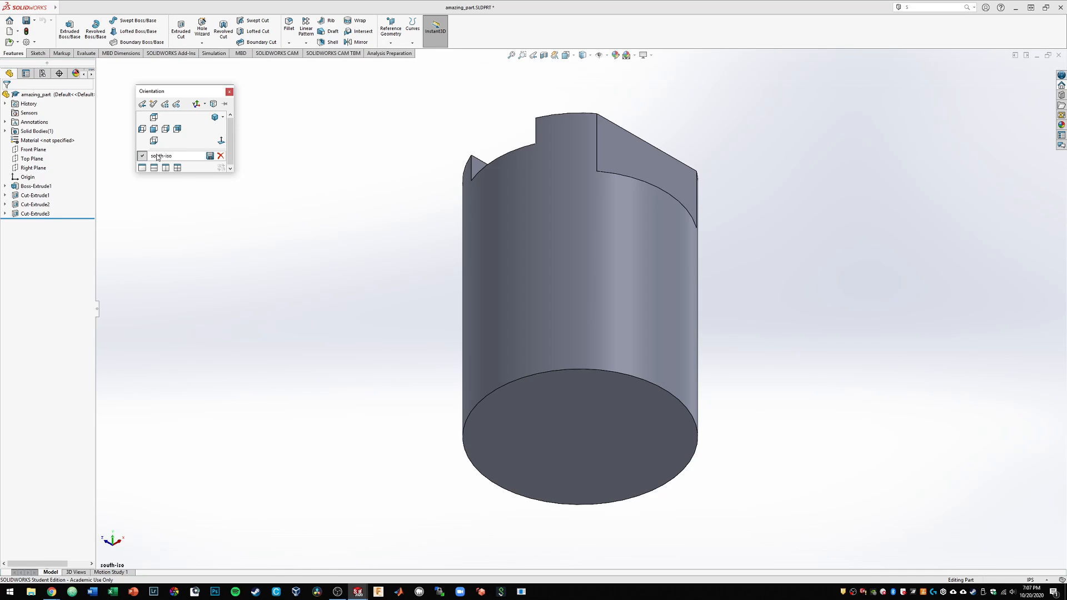
Check the saved orientation by switching to the standard isometric view and recalling south-iso
{"action": "left_click", "coordinate": [215, 118]}
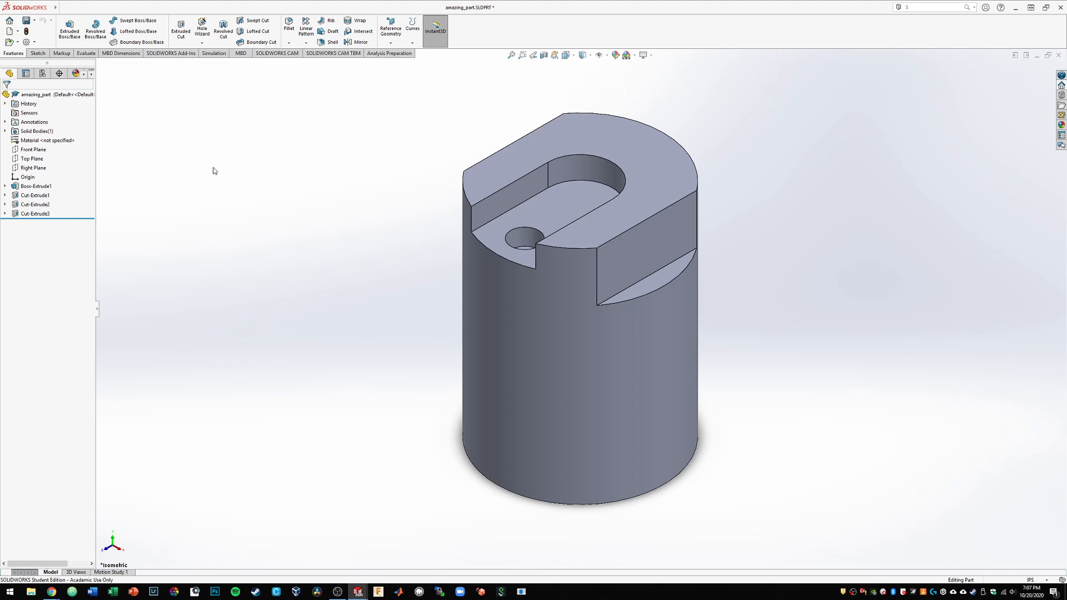
{"action": "key", "text": "space"}
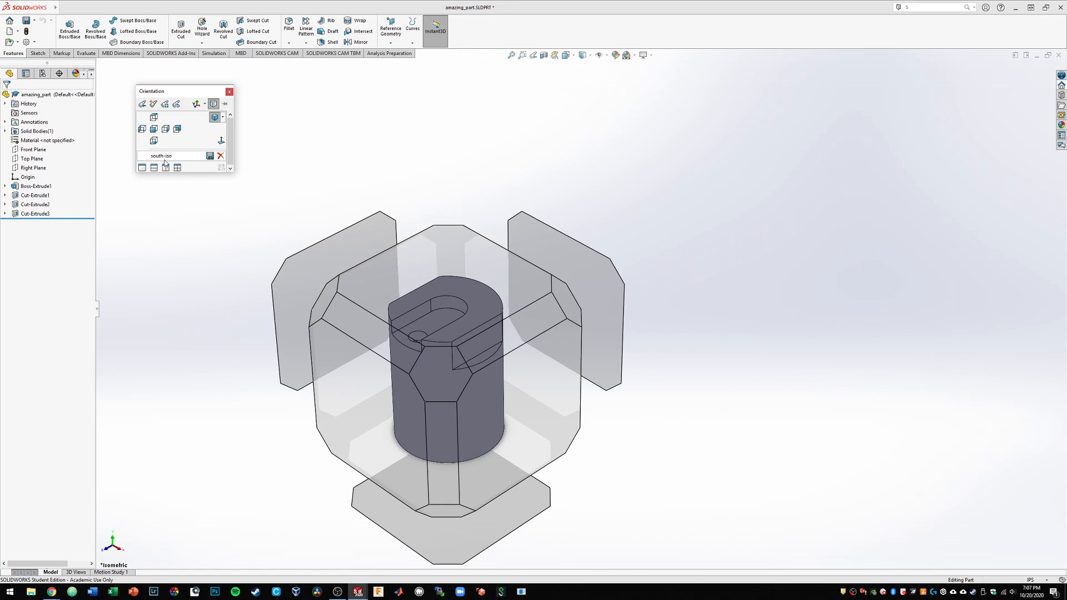
{"action": "left_click", "coordinate": [165, 160]}
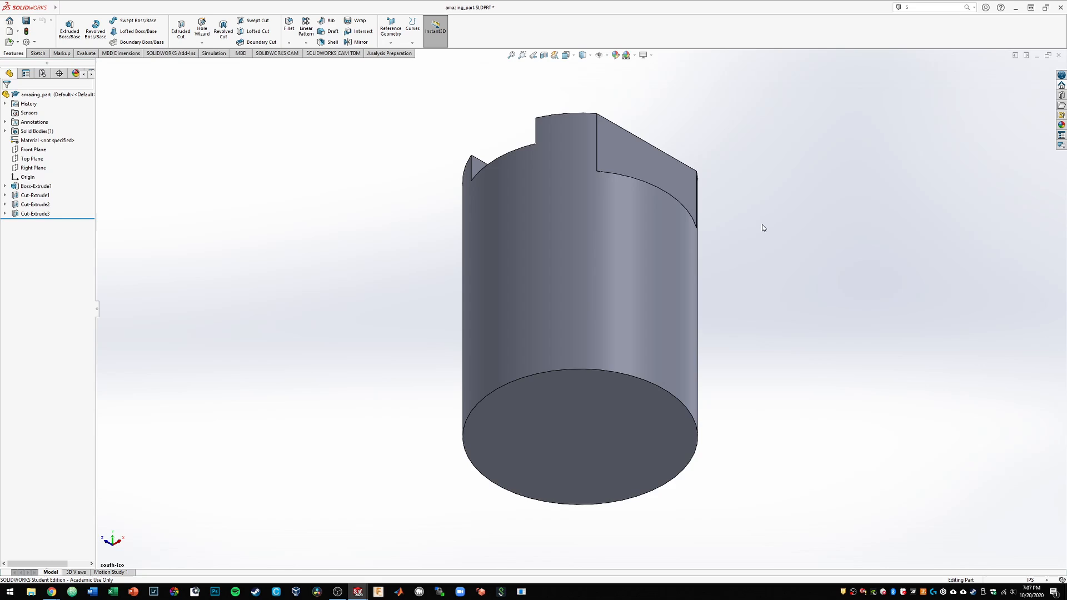
Save the part and return to the amazing_part drawing sheet
{"action": "key", "text": "ctrl+s"}
{"action": "left_click", "coordinate": [1038, 56]}
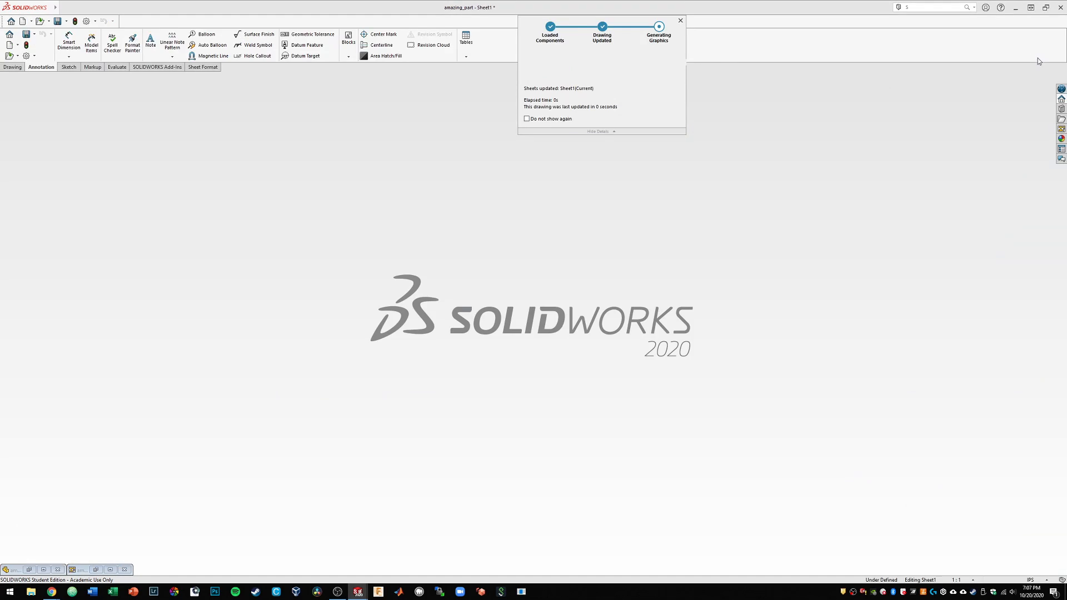
{"action": "left_click", "coordinate": [44, 570]}
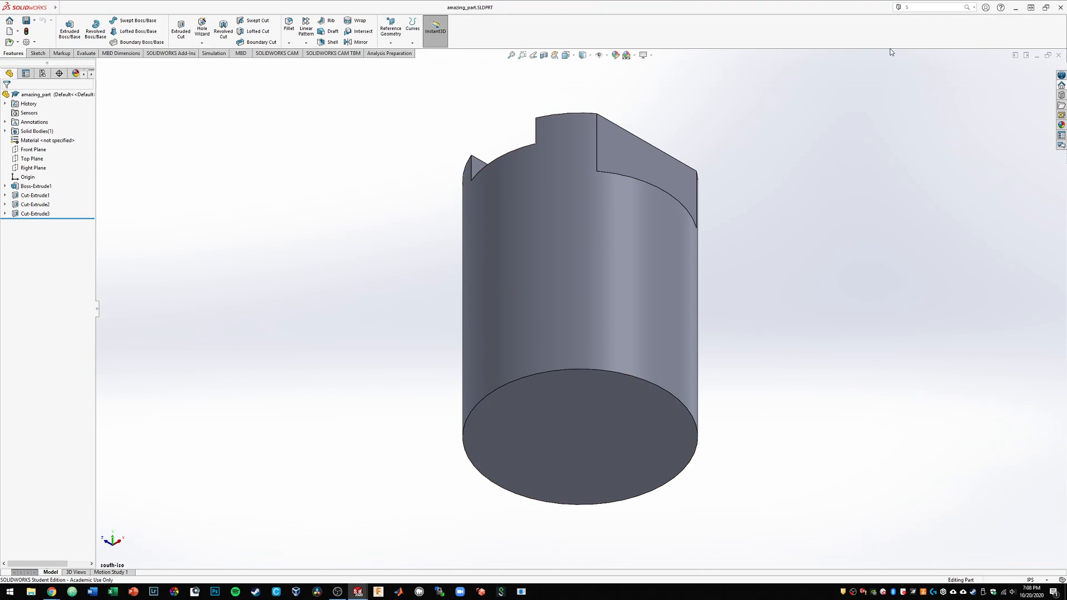
{"action": "left_click", "coordinate": [1037, 55]}
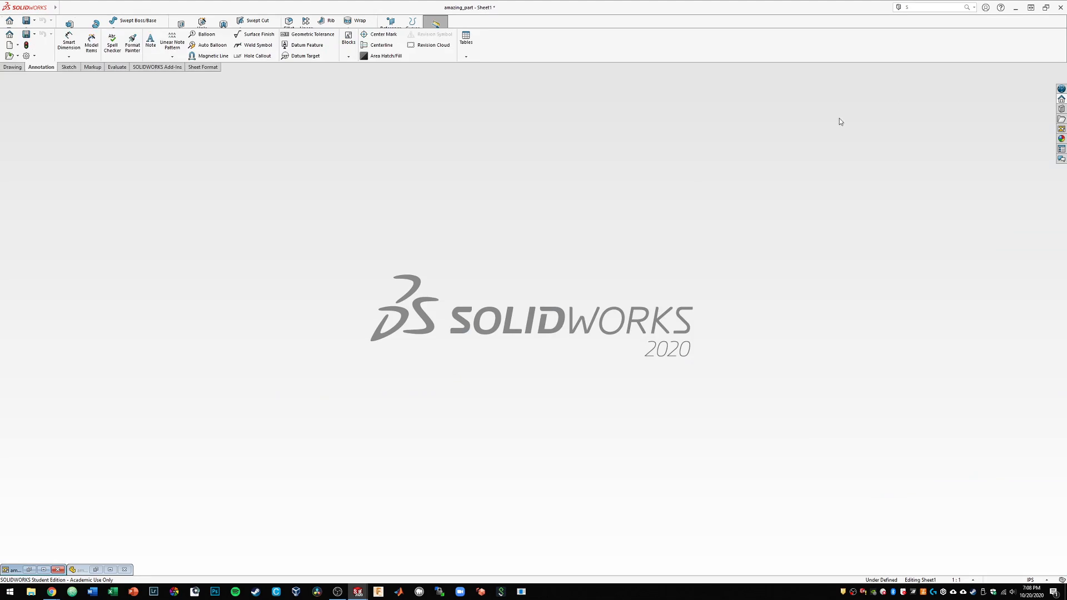
{"action": "left_click", "coordinate": [44, 570]}
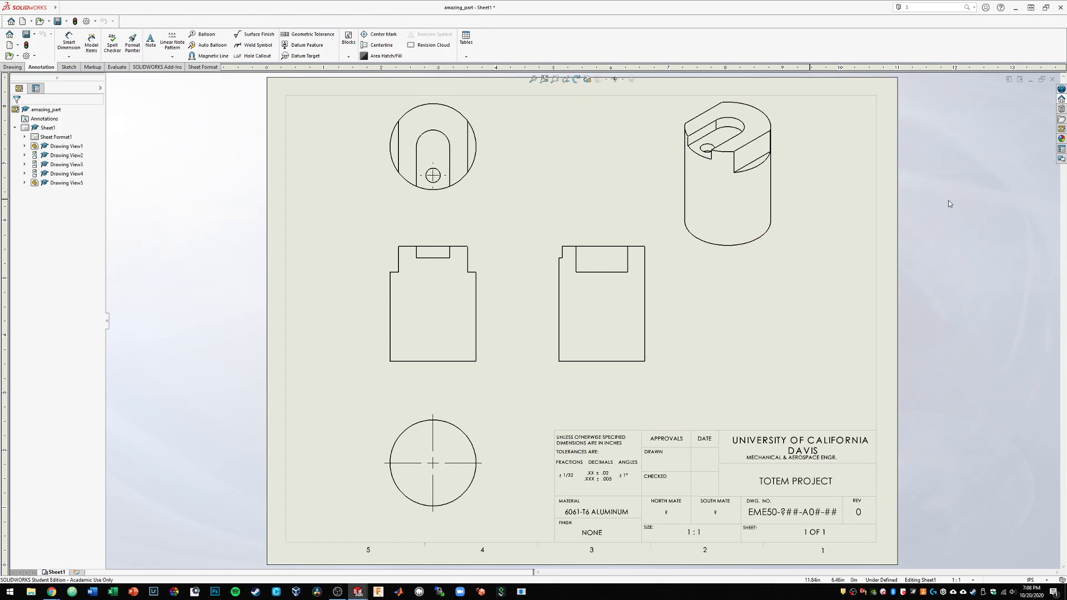
Refresh the view palette and place the south-iso view beside the isometric view, nudging it into line
{"action": "left_click", "coordinate": [1059, 131]}
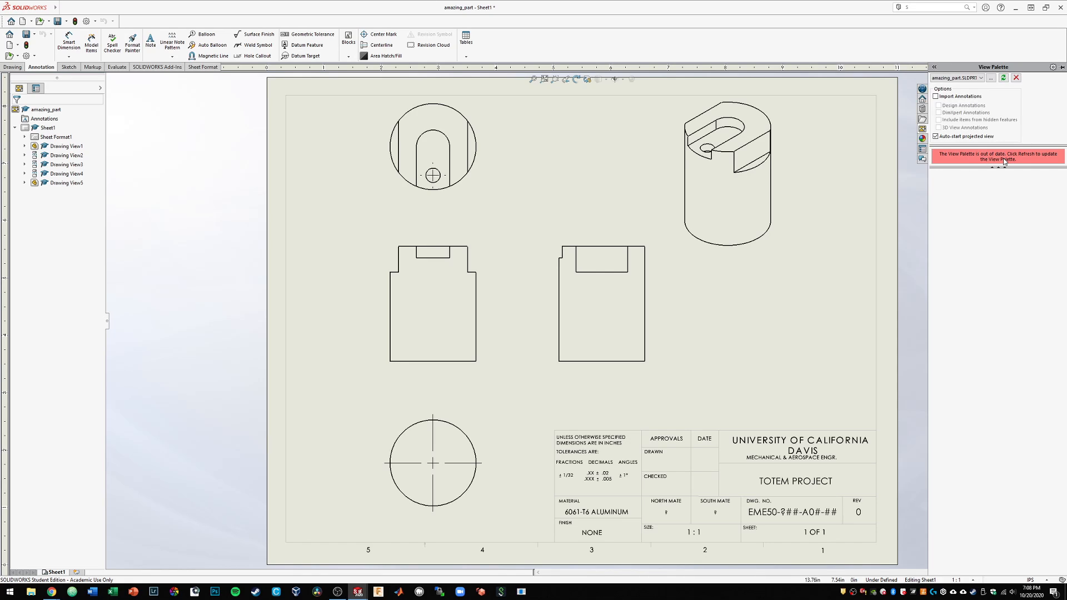
{"action": "left_click", "coordinate": [1004, 79]}
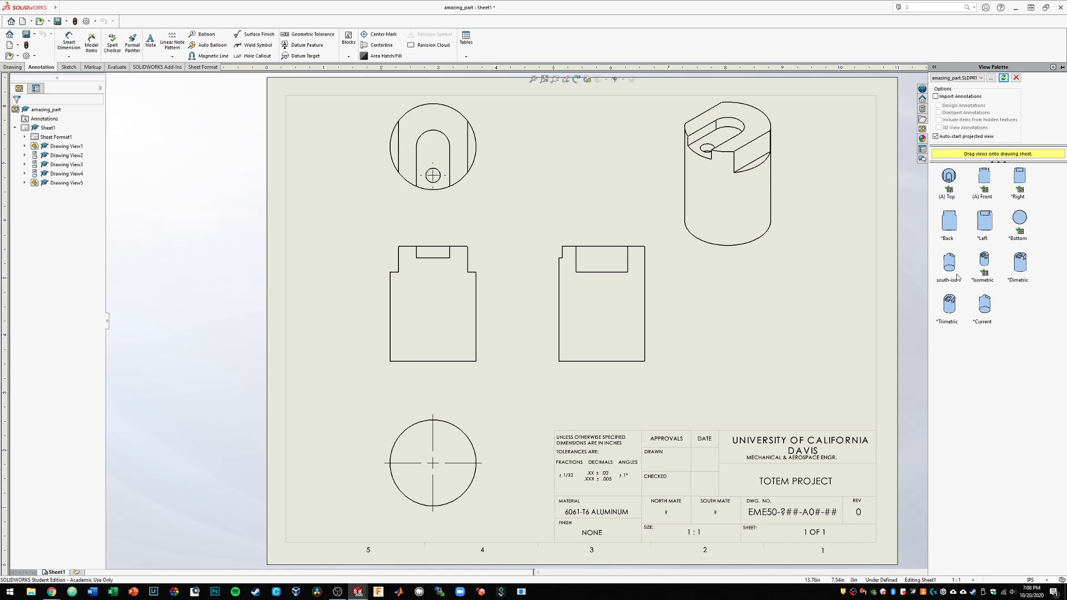
{"action": "mouse_move", "coordinate": [945, 261]}
{"action": "left_mouse_down"}
{"action": "mouse_move", "coordinate": [841, 242]}
{"action": "mouse_move", "coordinate": [828, 171]}
{"action": "left_mouse_up"}
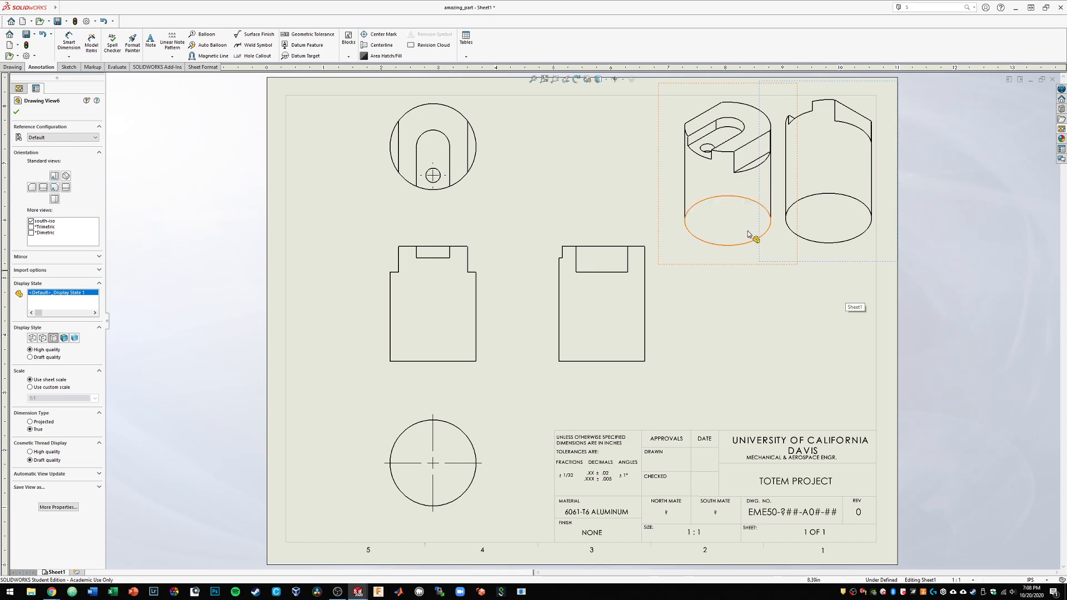
{"action": "key", "text": "Escape"}
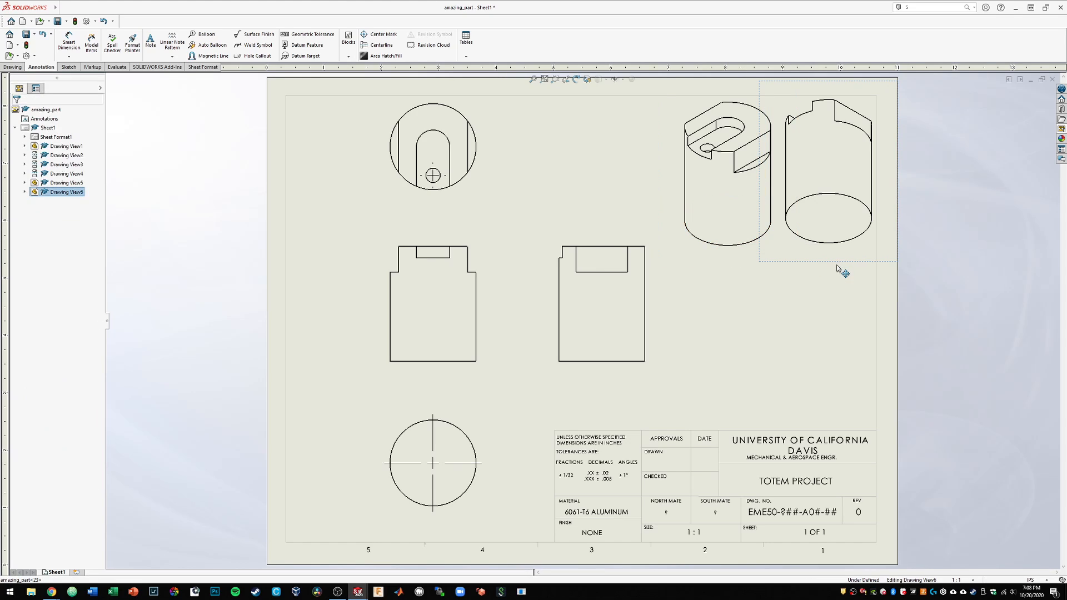
{"action": "left_click_drag", "start_coordinate": [835, 266], "coordinate": [838, 269]}
{"action": "left_click", "coordinate": [770, 316]}
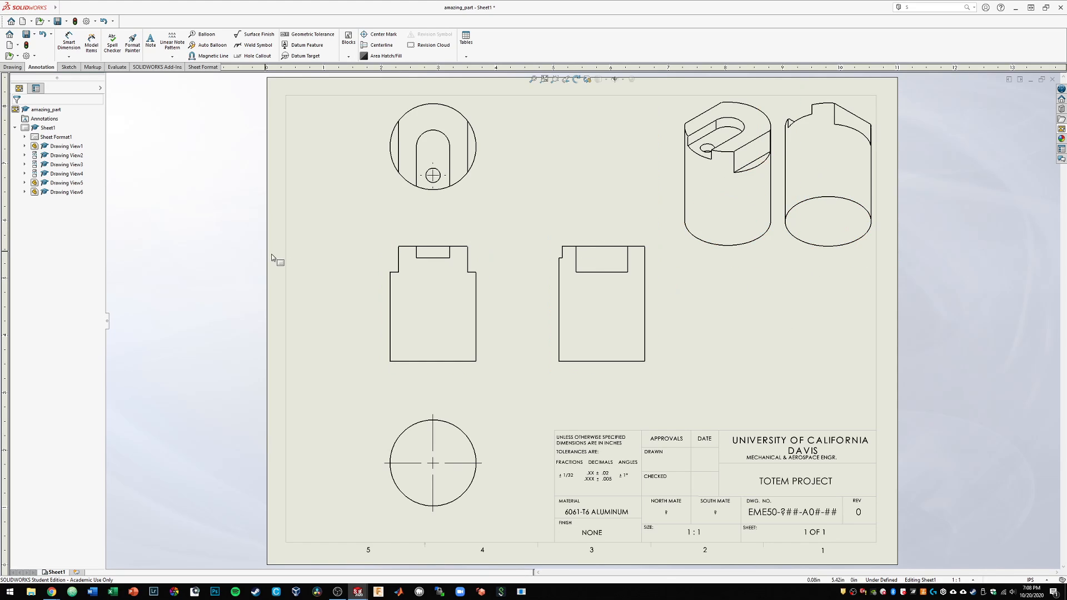
Dimension the overall height of the front view with Smart Dimension, placing it between the front and side views
{"action": "left_click", "coordinate": [70, 47]}
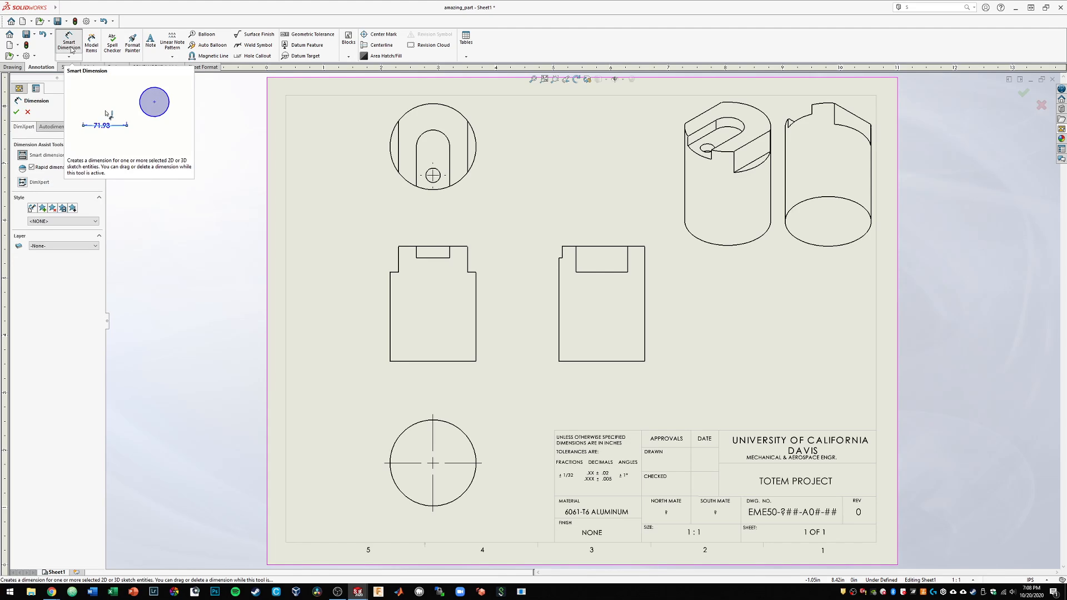
{"action": "left_click", "coordinate": [69, 57]}
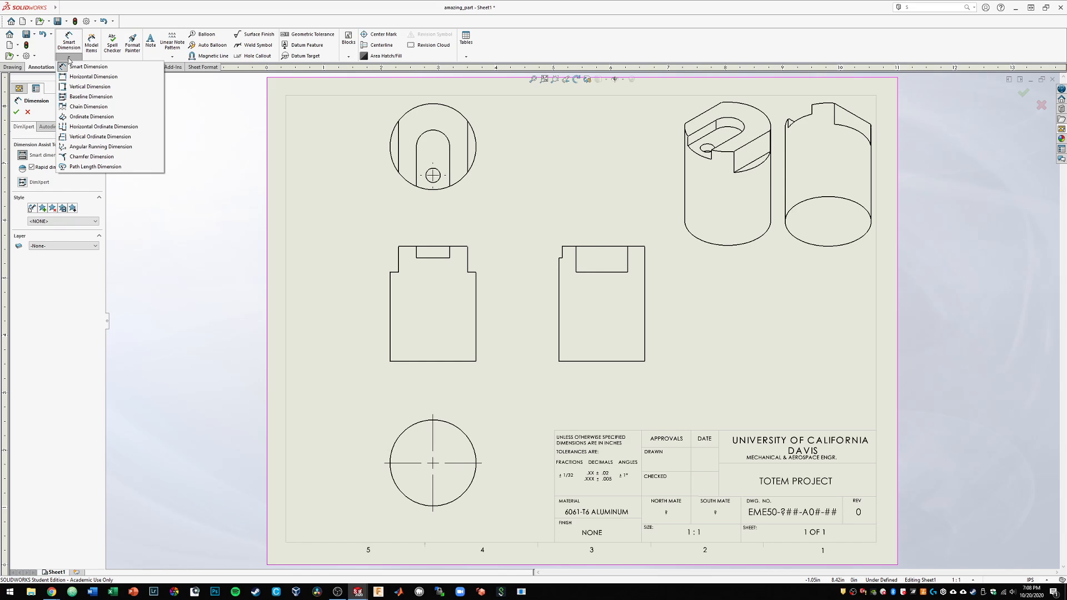
{"action": "left_click", "coordinate": [73, 67]}
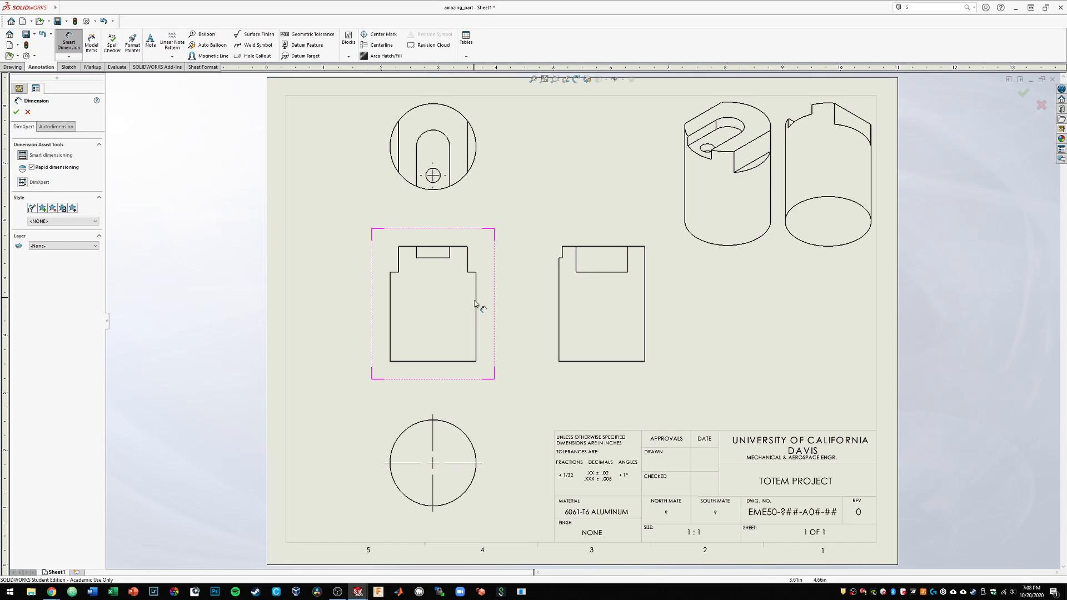
{"action": "left_click", "coordinate": [452, 362]}
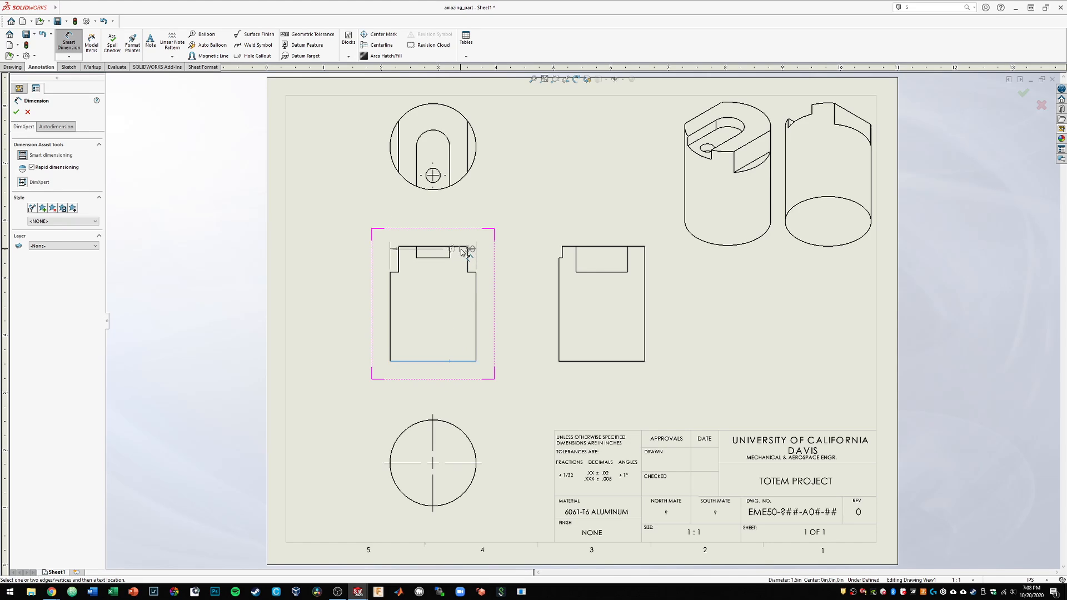
{"action": "left_click", "coordinate": [461, 248]}
{"action": "left_click", "coordinate": [494, 304]}
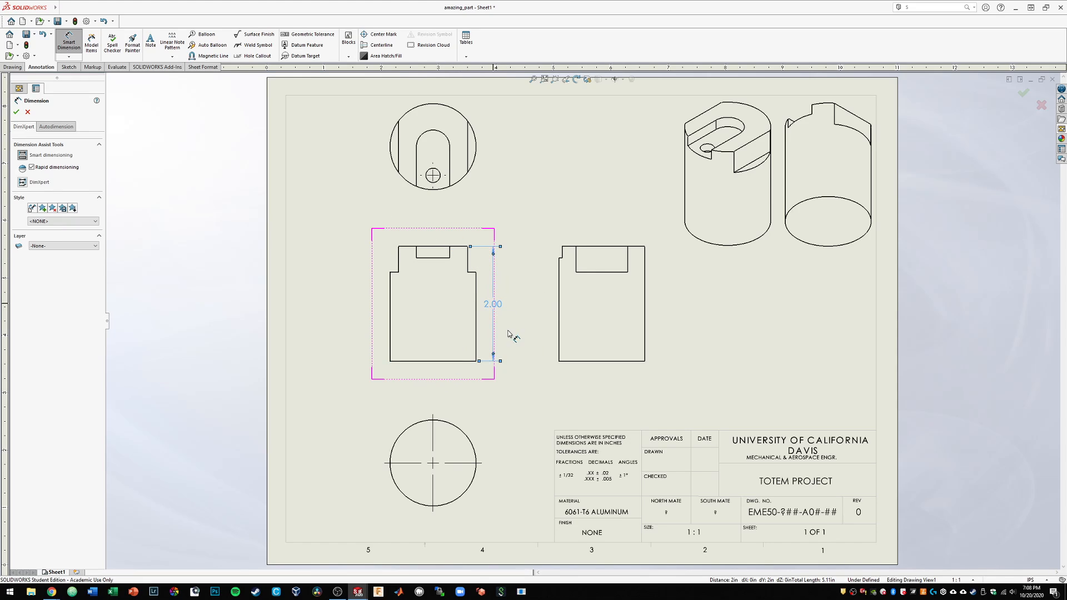
Dimension the slot depth in the front view from its top edge, on the side opposite the overall height
{"action": "left_click", "coordinate": [409, 247]}
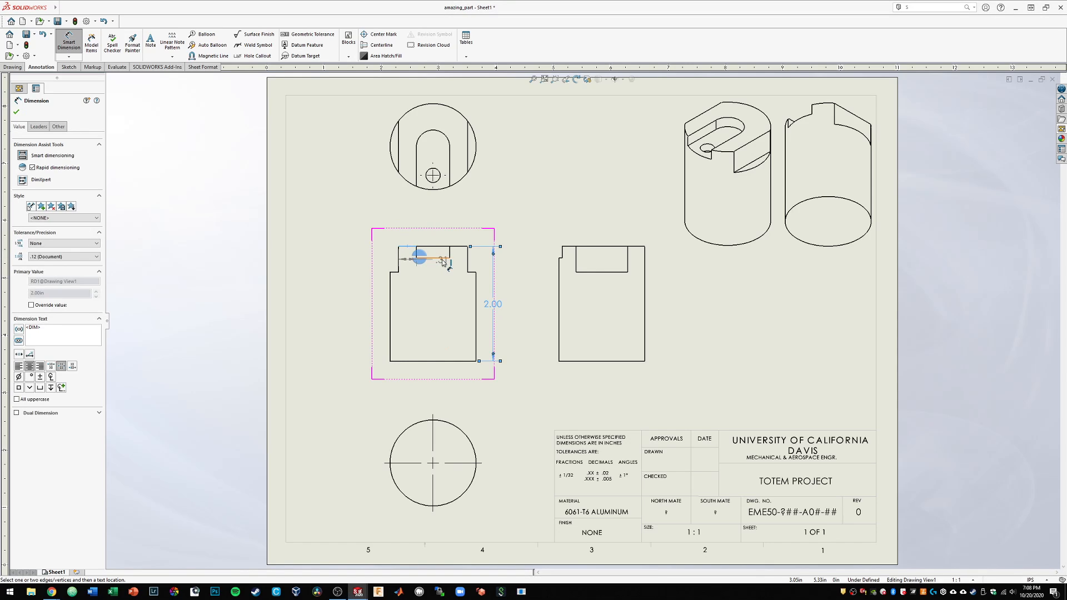
{"action": "left_click", "coordinate": [441, 258]}
{"action": "left_click", "coordinate": [369, 253]}
{"action": "left_click", "coordinate": [406, 246]}
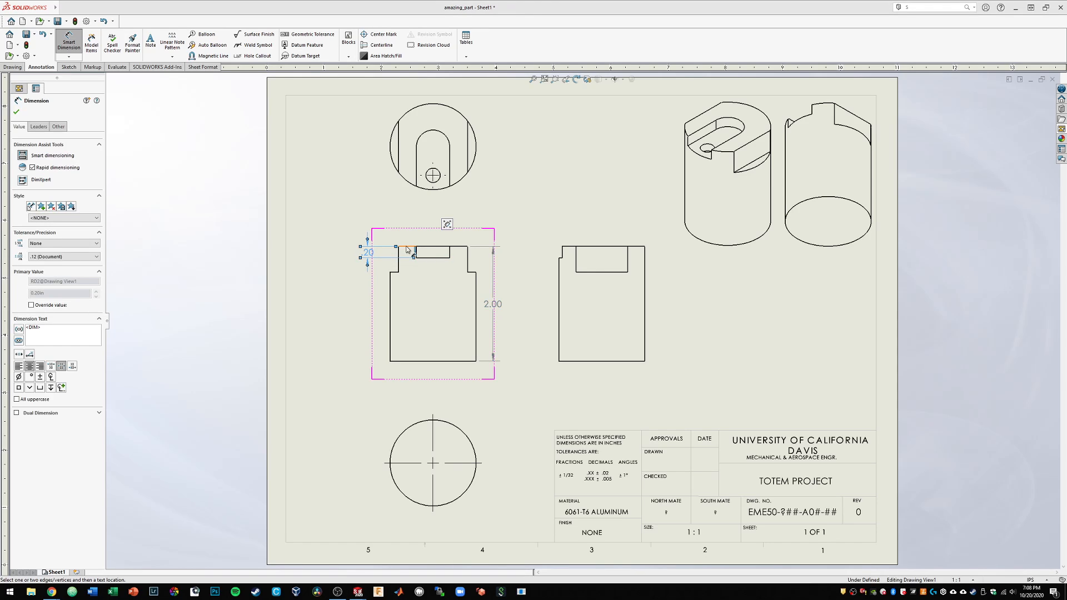
{"action": "key", "text": "Escape"}
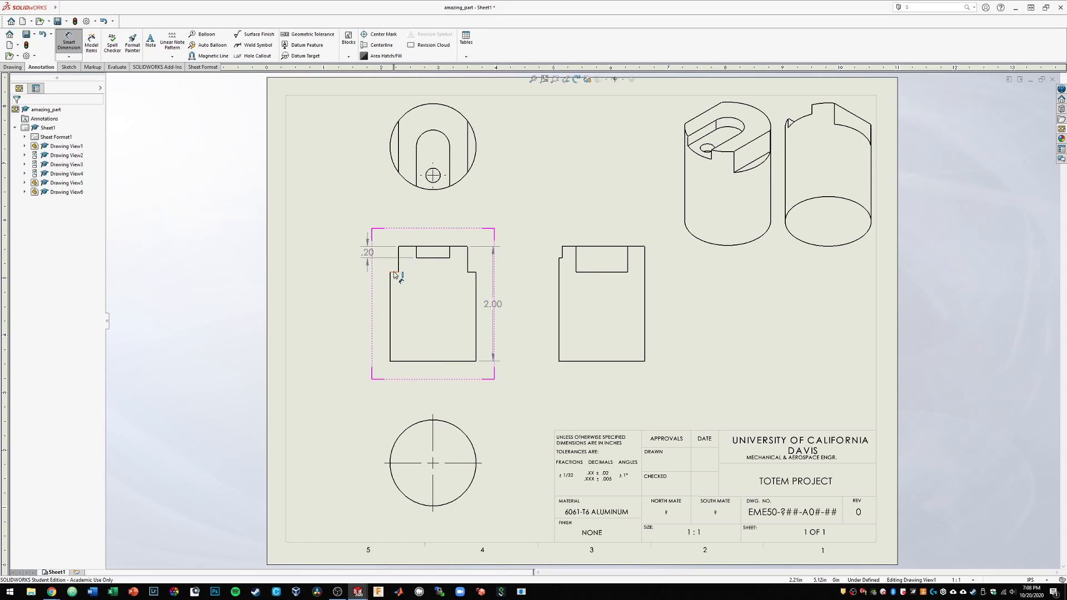
Dimension the shoulder depth from the front view's top edge, placing it outside the slot-depth dimension
{"action": "left_click", "coordinate": [395, 272]}
{"action": "left_click", "coordinate": [407, 247]}
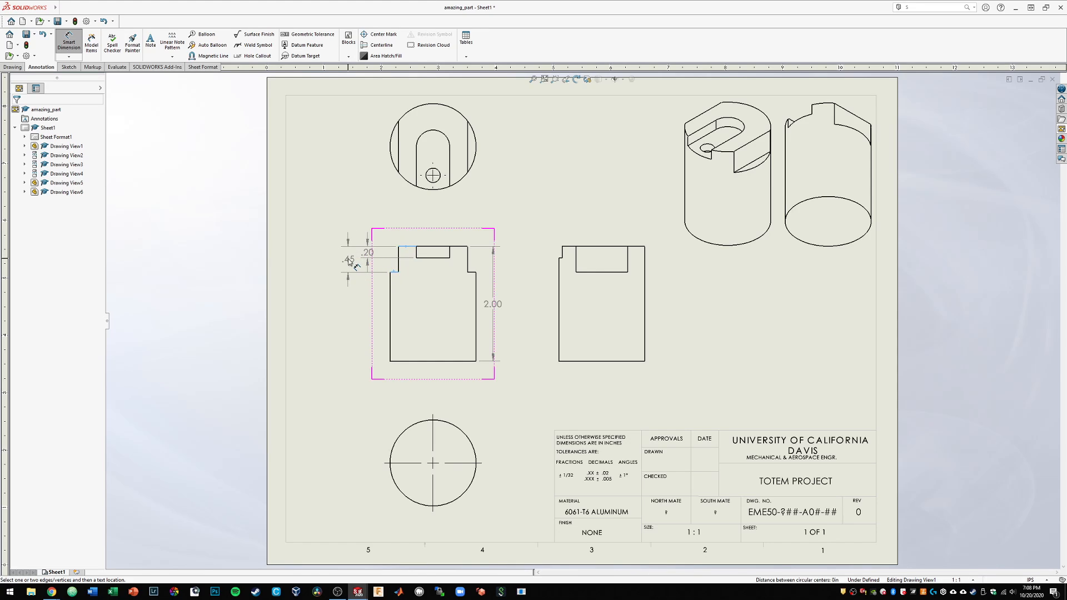
{"action": "left_click", "coordinate": [349, 261]}
{"action": "key", "text": "Escape"}
{"action": "key", "text": "Escape"}
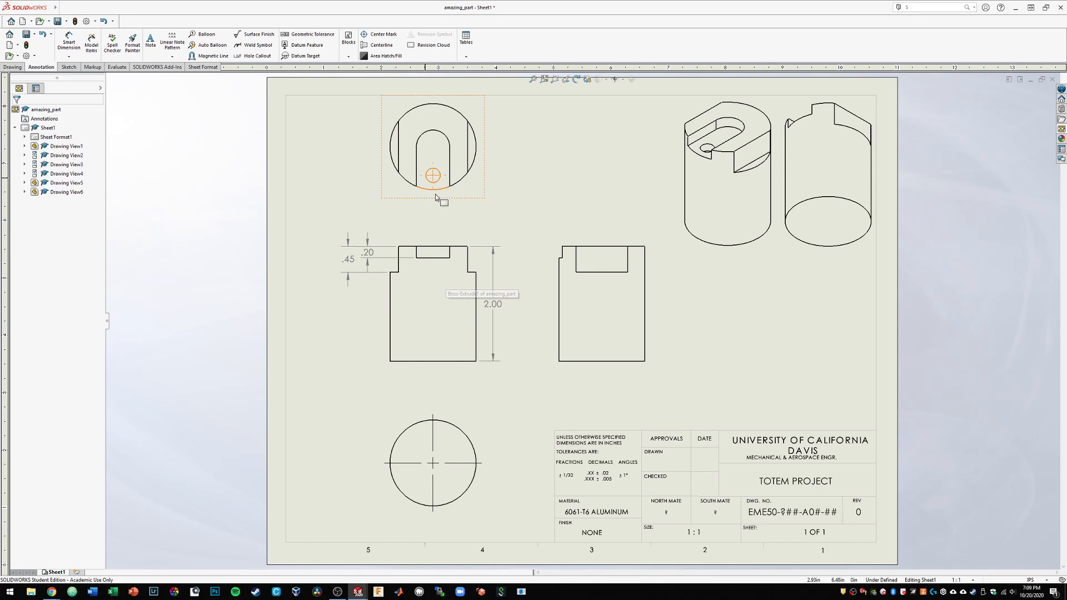
Set the front view's display style to Hidden Lines Visible
{"action": "left_click", "coordinate": [387, 297]}
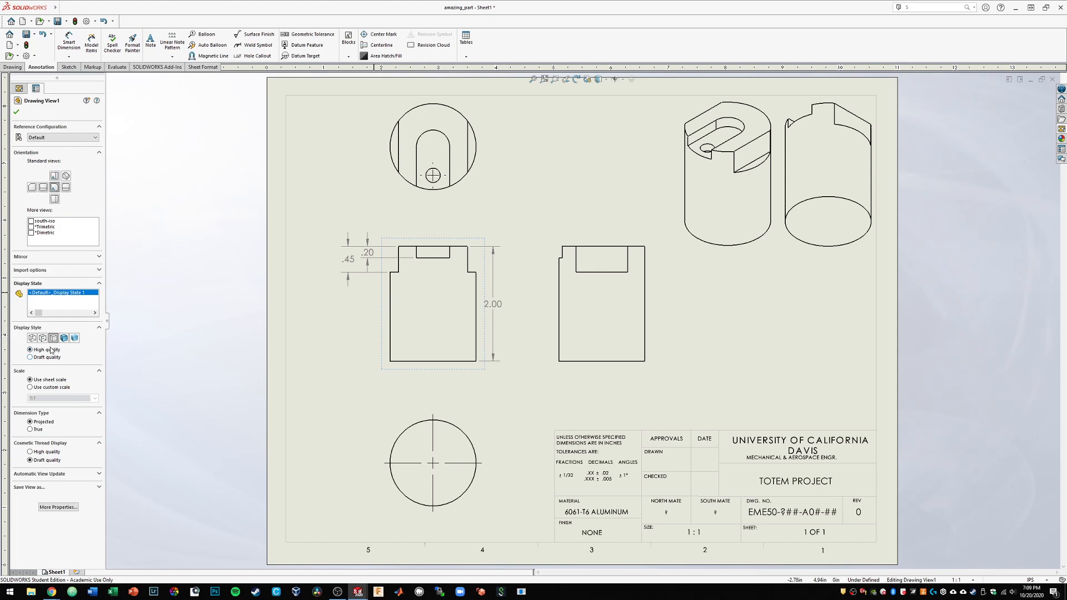
{"action": "left_click", "coordinate": [42, 338]}
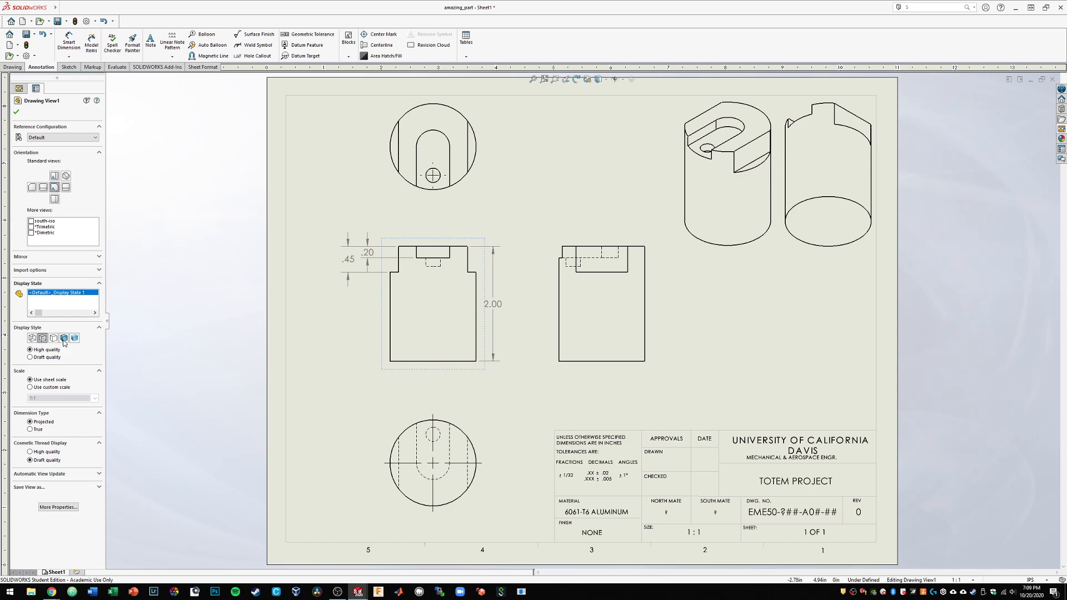
{"action": "left_click", "coordinate": [232, 316]}
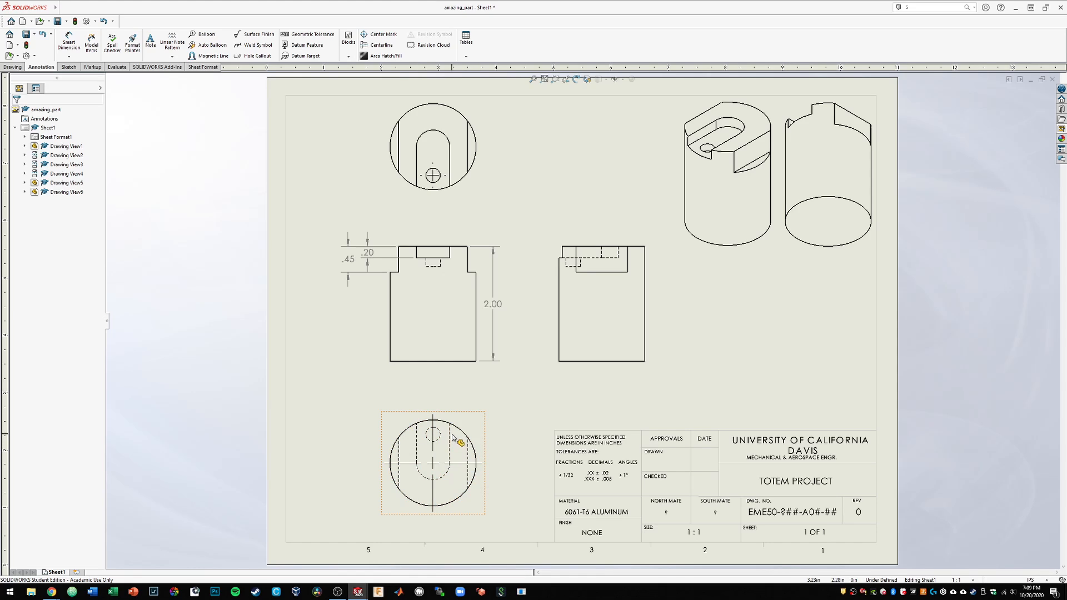
Override the bottom view's parent display style with Hidden Lines Removed
{"action": "left_click", "coordinate": [384, 433]}
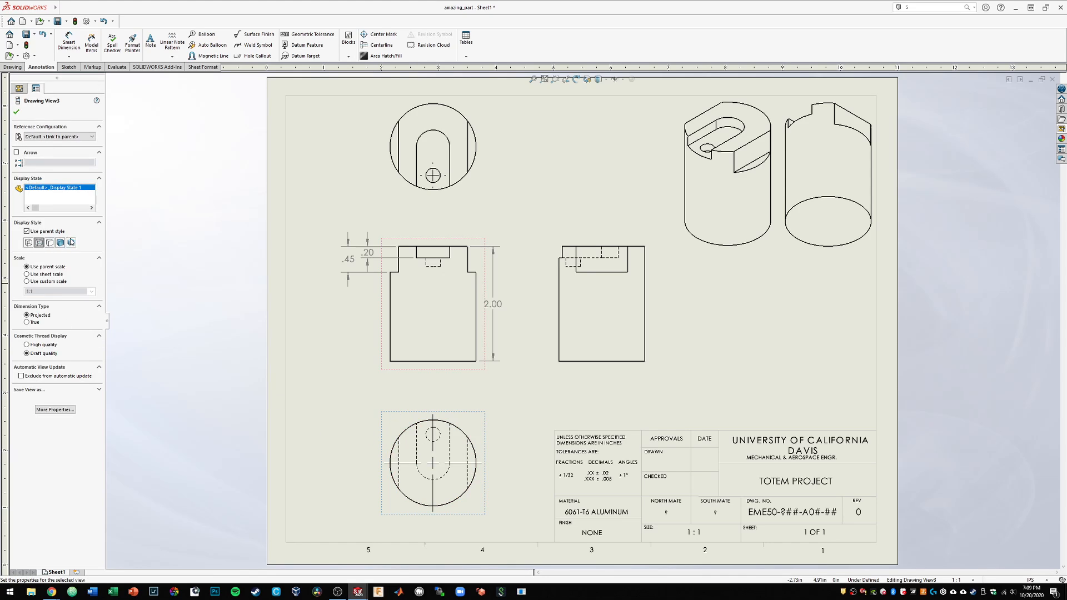
{"action": "left_click", "coordinate": [50, 243]}
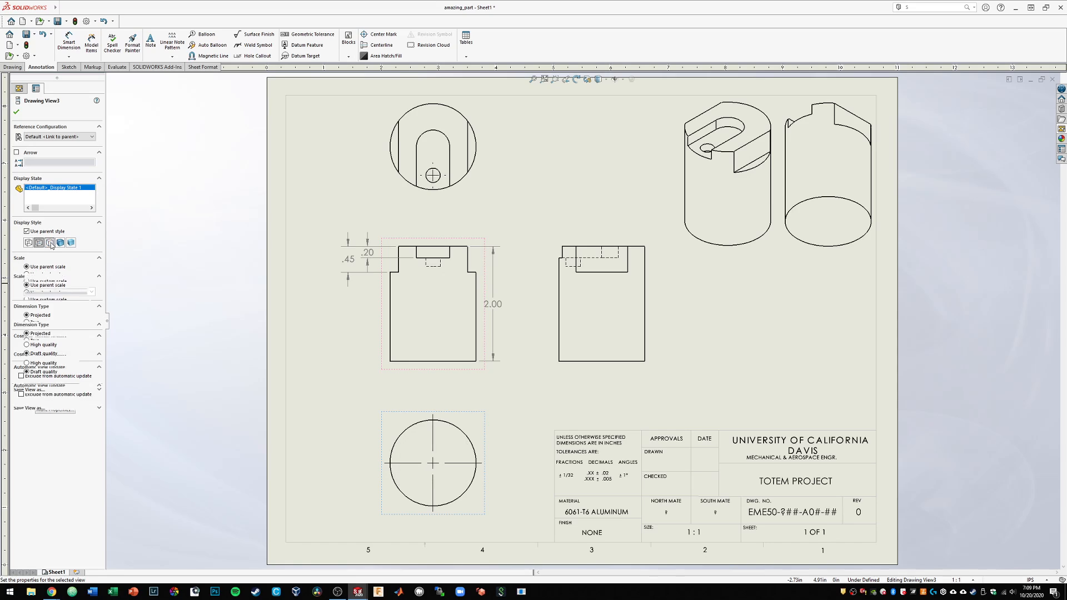
{"action": "left_click", "coordinate": [178, 343]}
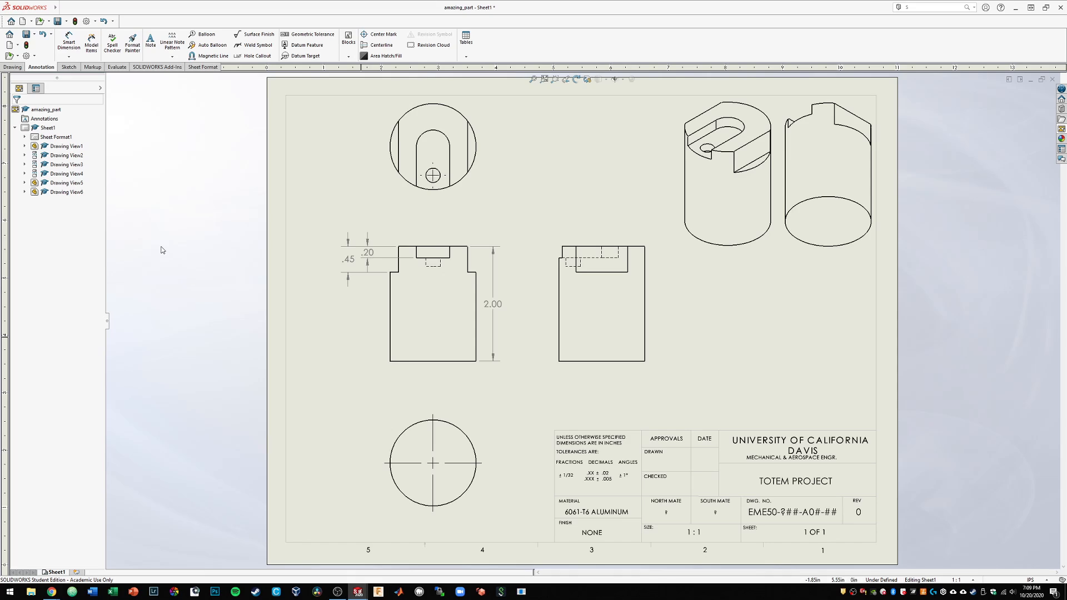
Add a center mark to the outer circle of the top view
{"action": "left_click", "coordinate": [69, 40]}
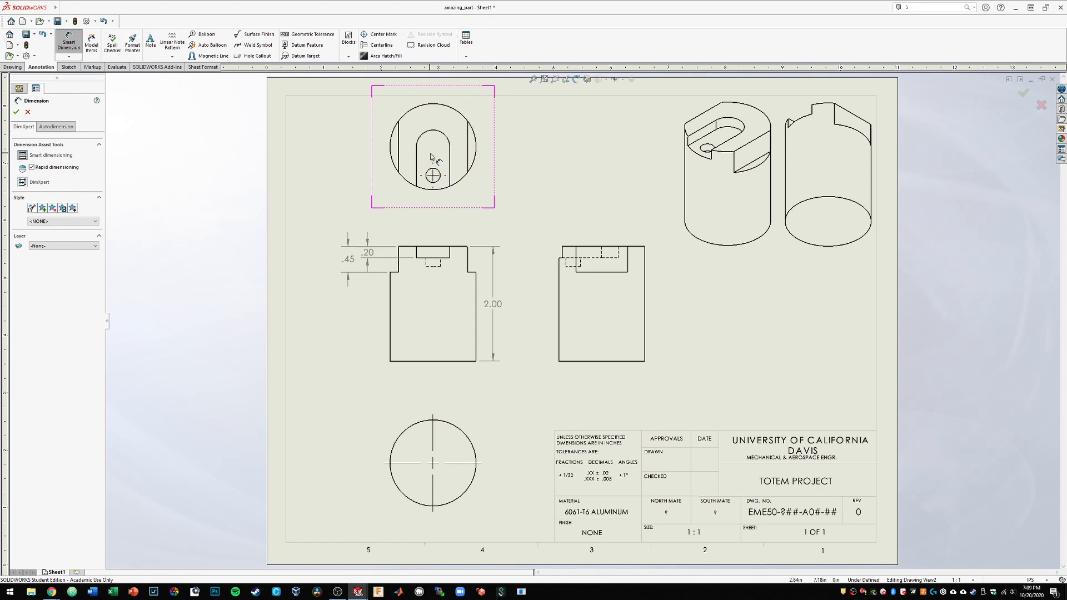
{"action": "key", "text": "Escape"}
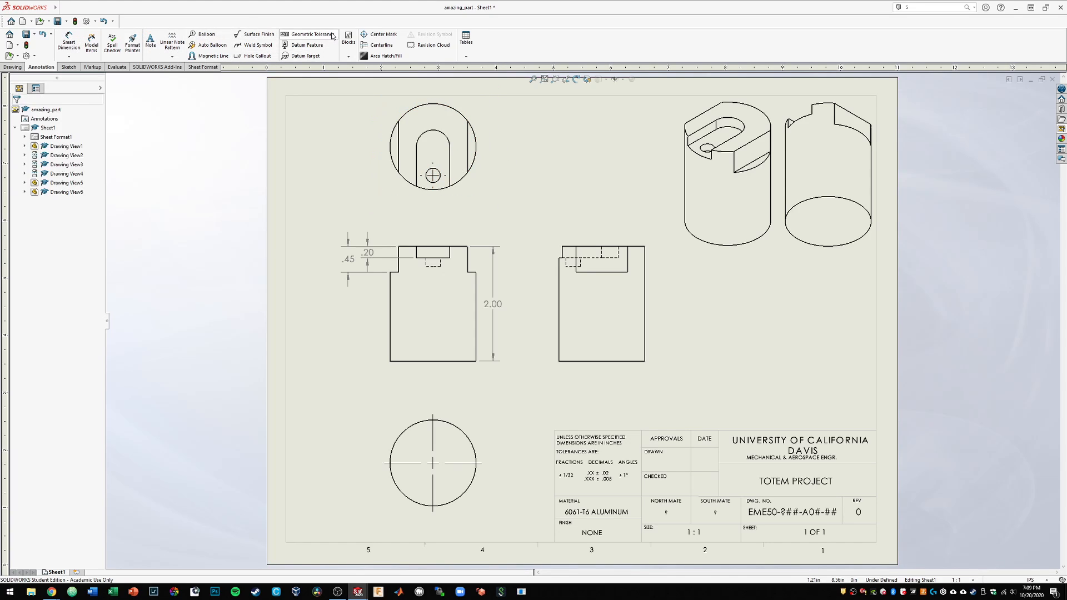
{"action": "left_click", "coordinate": [384, 34]}
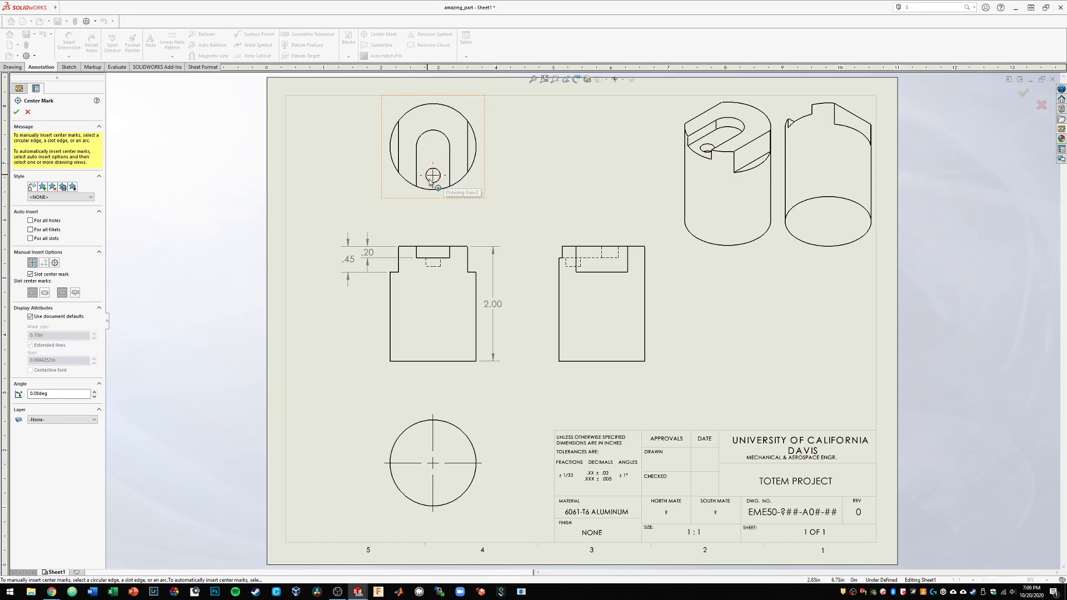
{"action": "left_click", "coordinate": [452, 110]}
{"action": "key", "text": "Escape"}
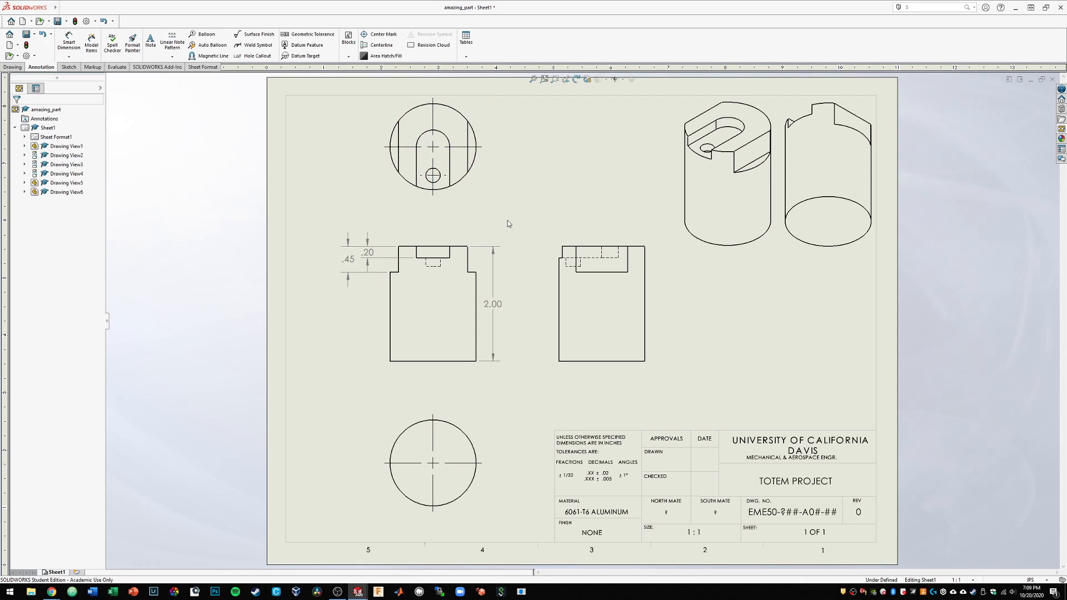
Add a vertical centerline to the front view between its two outer side edges
{"action": "left_click", "coordinate": [381, 45]}
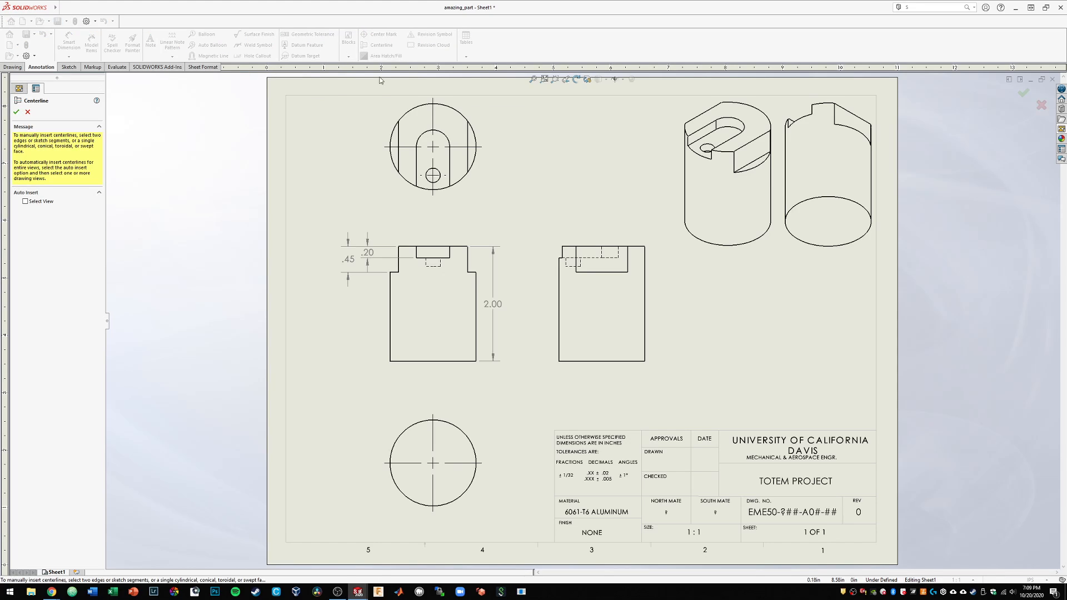
{"action": "left_click", "coordinate": [477, 309]}
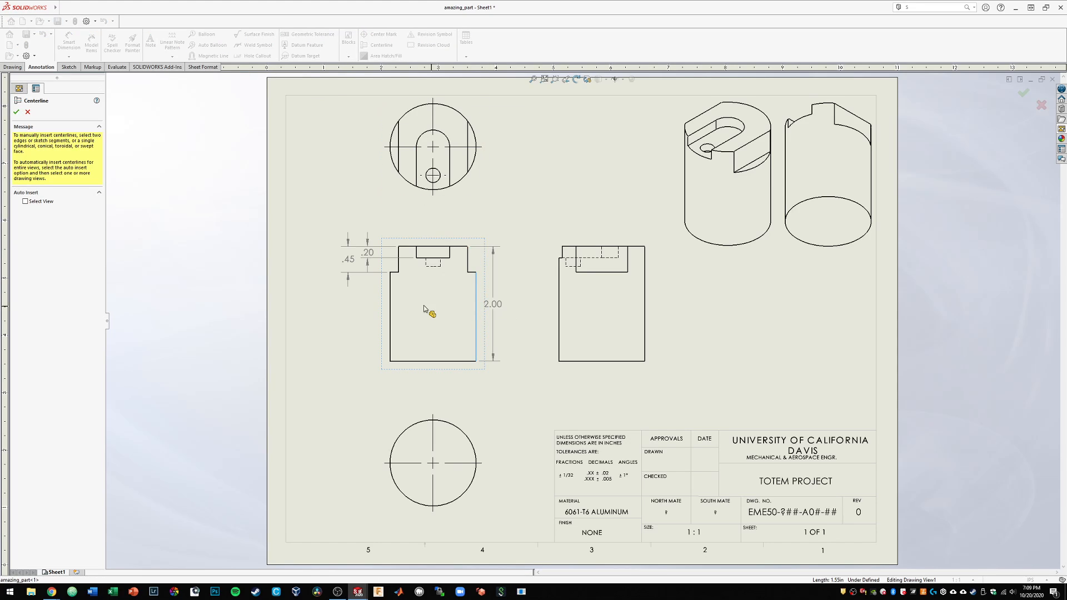
{"action": "left_click", "coordinate": [391, 309]}
{"action": "key", "text": "Escape"}
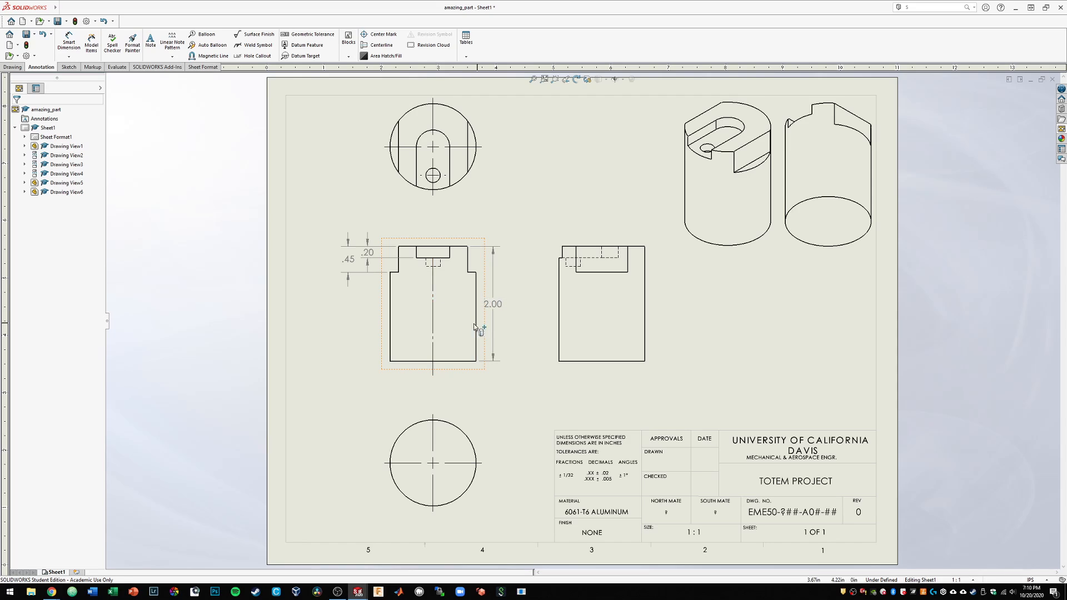
Adjust the ends of the front view's centerline so they extend only slightly past the part outline
{"action": "left_click", "coordinate": [433, 289]}
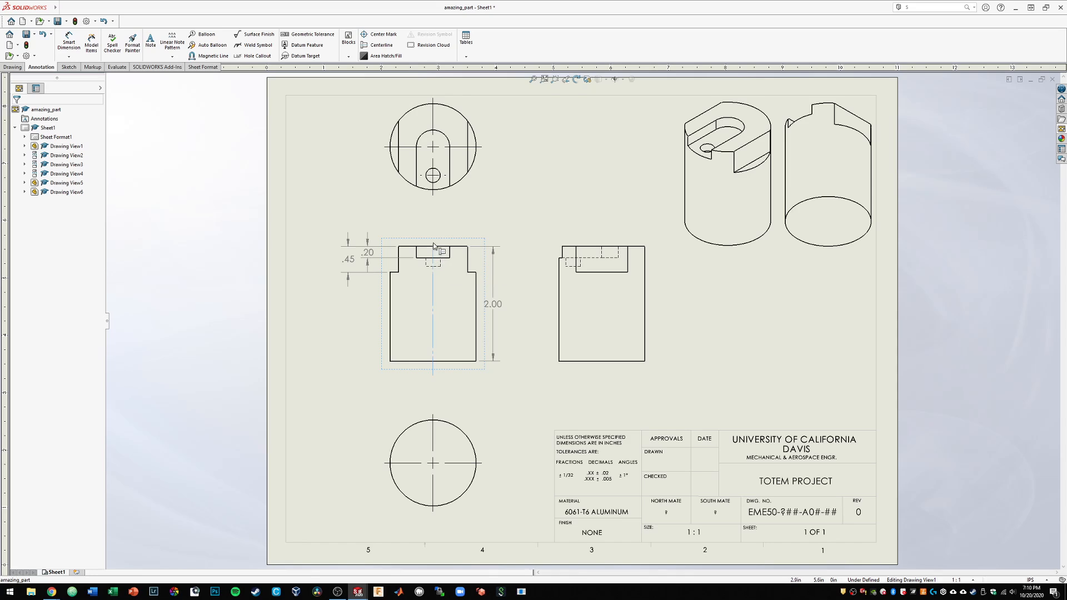
{"action": "left_click", "coordinate": [434, 371]}
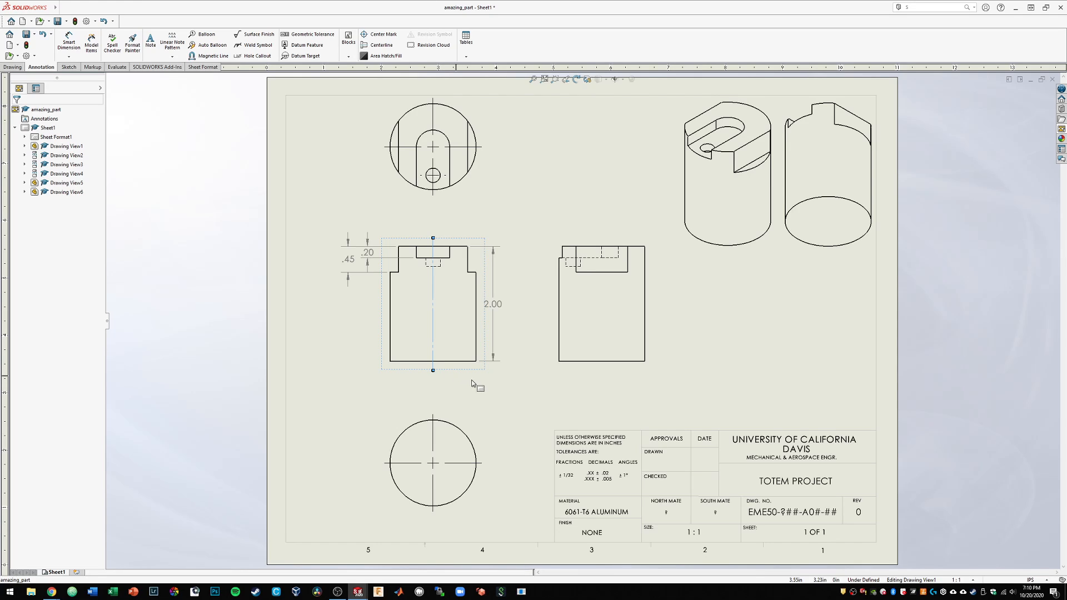
{"action": "left_click", "coordinate": [479, 378]}
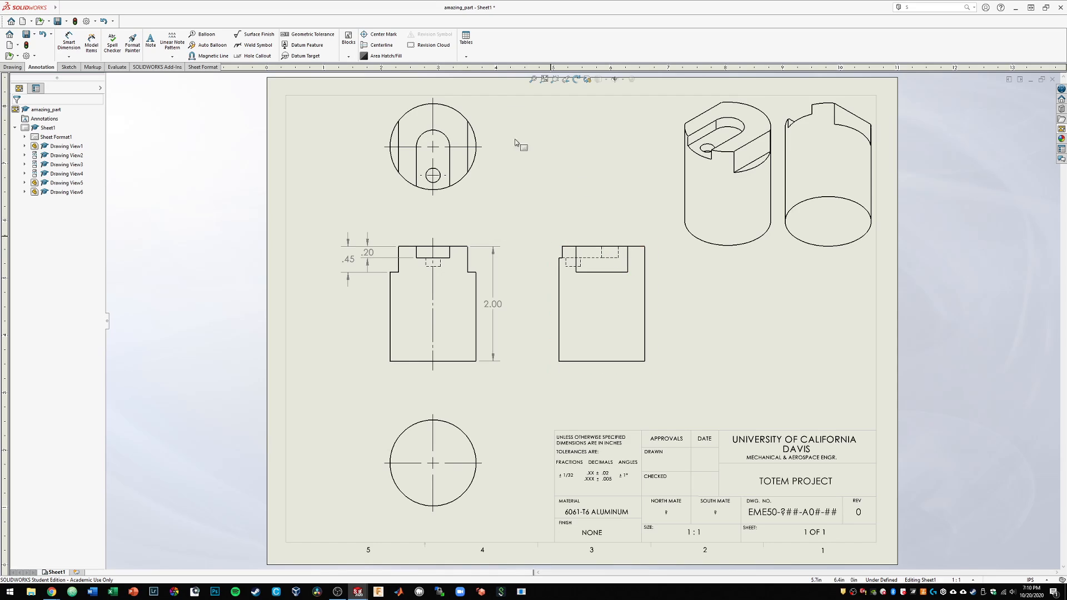
Add a vertical centerline to the side view between its two outer side edges
{"action": "left_click", "coordinate": [378, 44]}
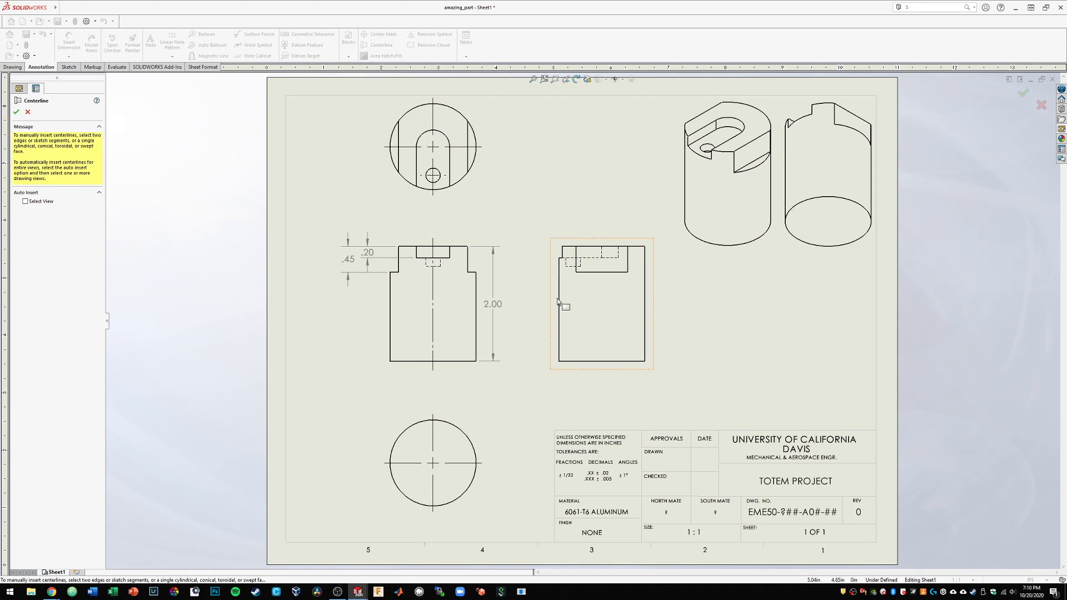
{"action": "left_click", "coordinate": [643, 304]}
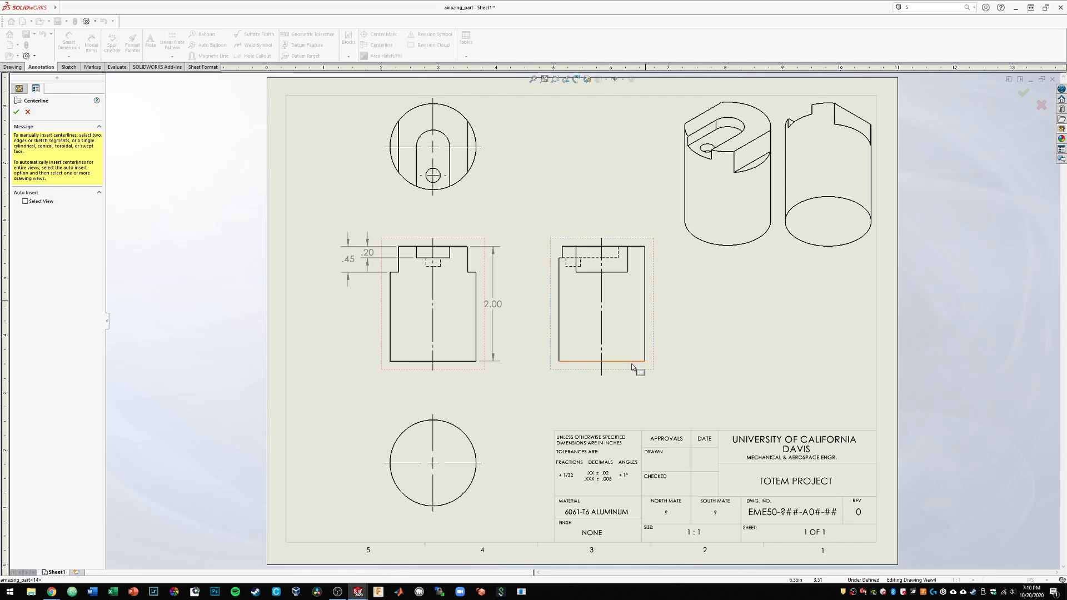
{"action": "key", "text": "Return"}
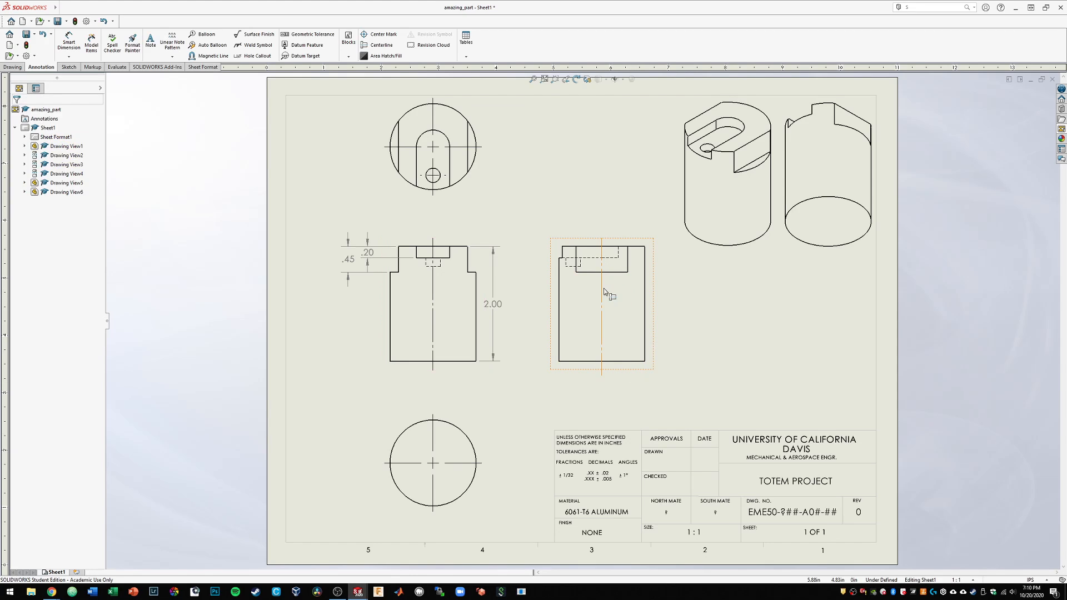
Shorten the lower end of the side view's centerline so it extends only slightly past the part's bottom edge
{"action": "left_click", "coordinate": [601, 299]}
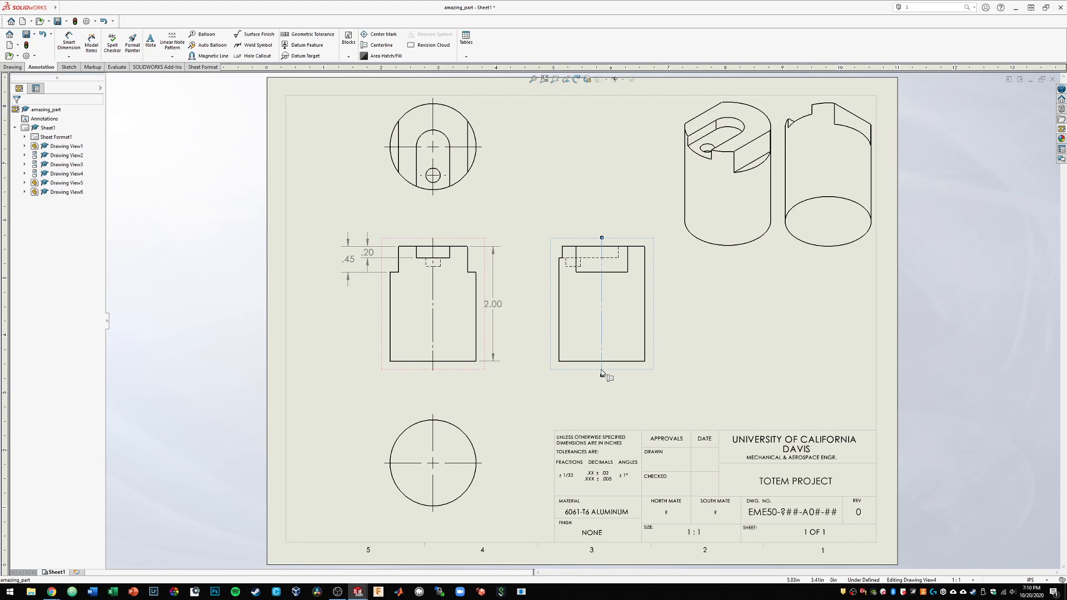
{"action": "left_click", "coordinate": [626, 395]}
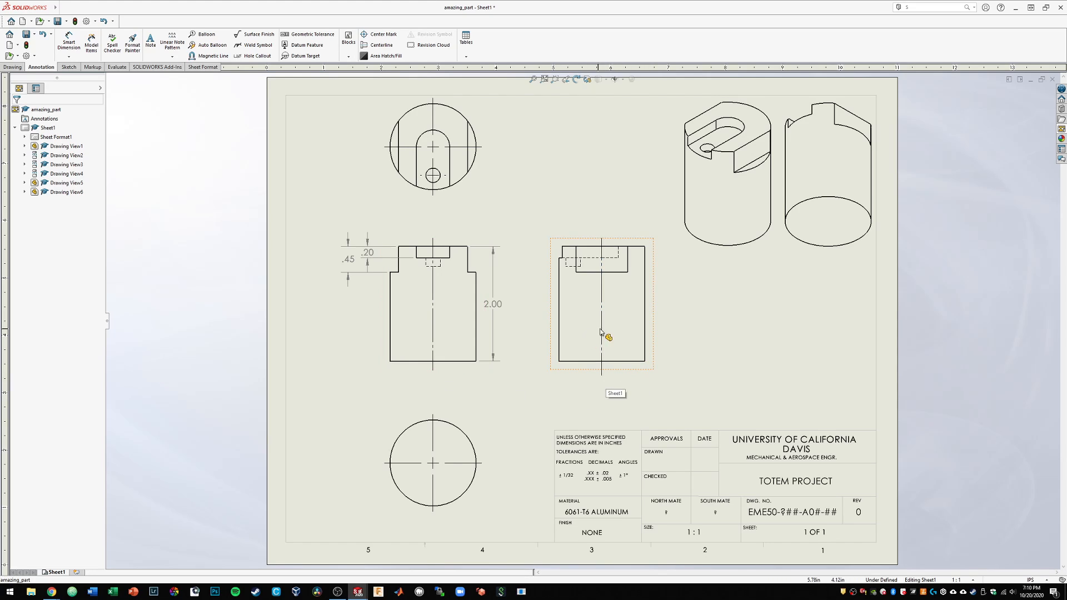
{"action": "left_click", "coordinate": [603, 378]}
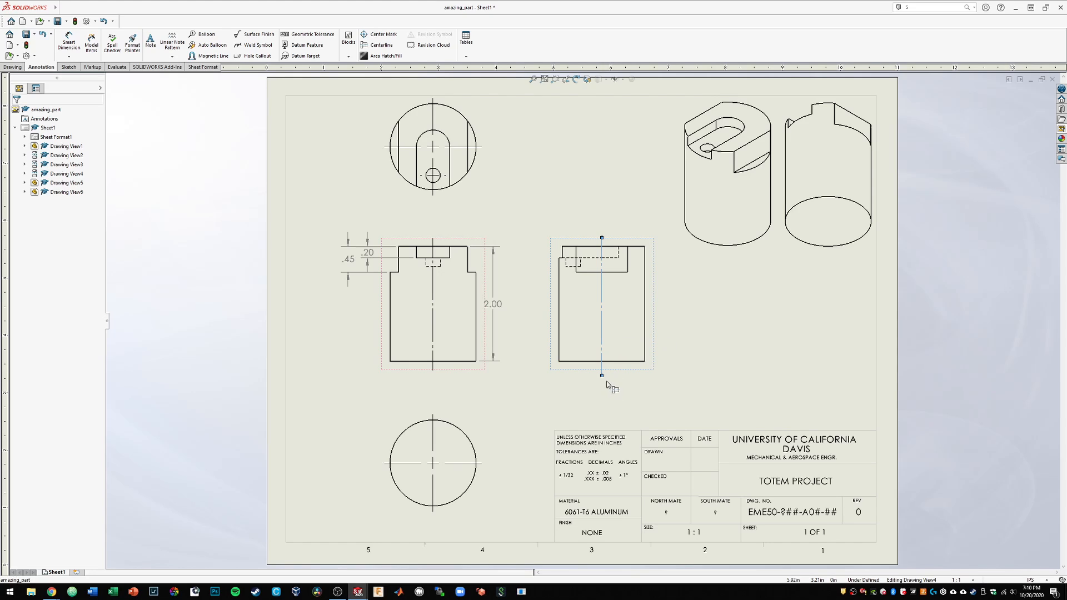
{"action": "left_click_drag", "start_coordinate": [602, 376], "coordinate": [603, 371]}
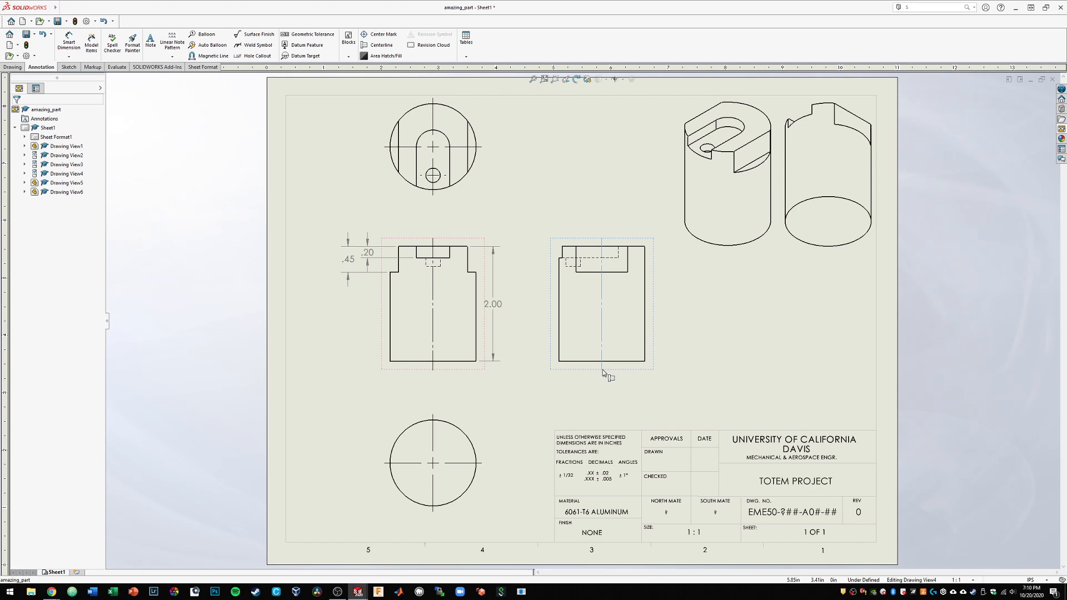
{"action": "left_click", "coordinate": [636, 405]}
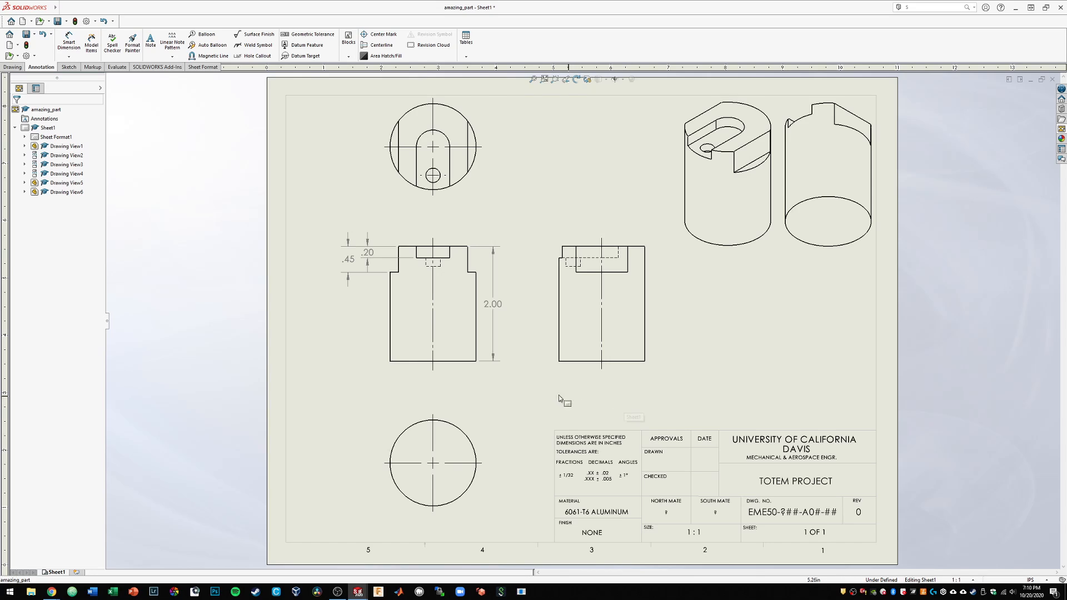
Adjust the upper ends of the front and side views' centerlines so both extend slightly above the part by a matching amount
{"action": "left_click", "coordinate": [434, 237]}
{"action": "left_click", "coordinate": [603, 236]}
{"action": "left_click", "coordinate": [745, 331]}
{"action": "left_click", "coordinate": [602, 238]}
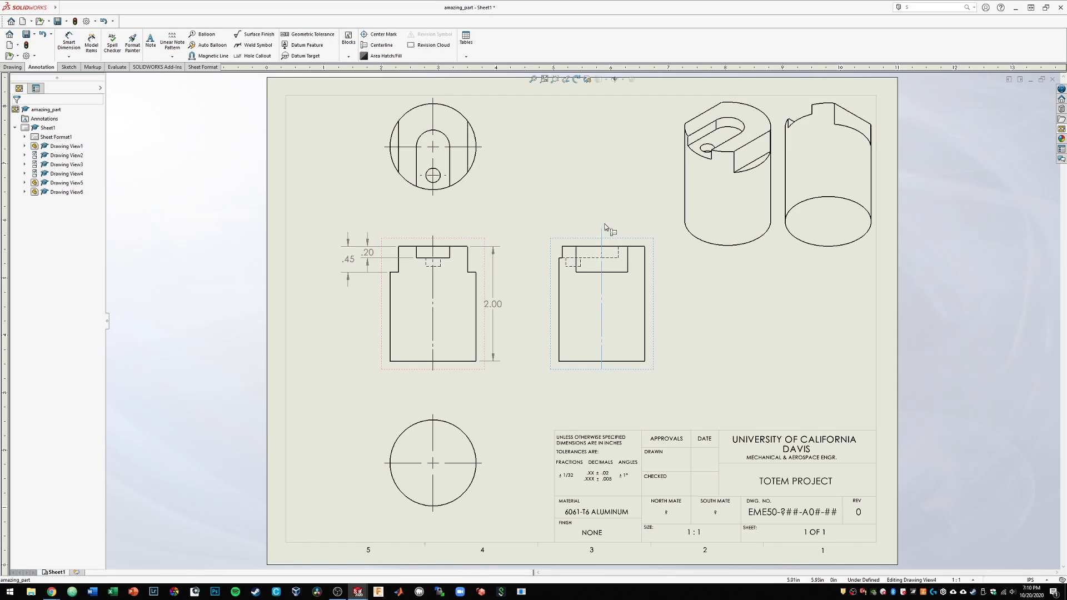
{"action": "left_click_drag", "start_coordinate": [608, 235], "coordinate": [603, 270]}
{"action": "left_click", "coordinate": [698, 341]}
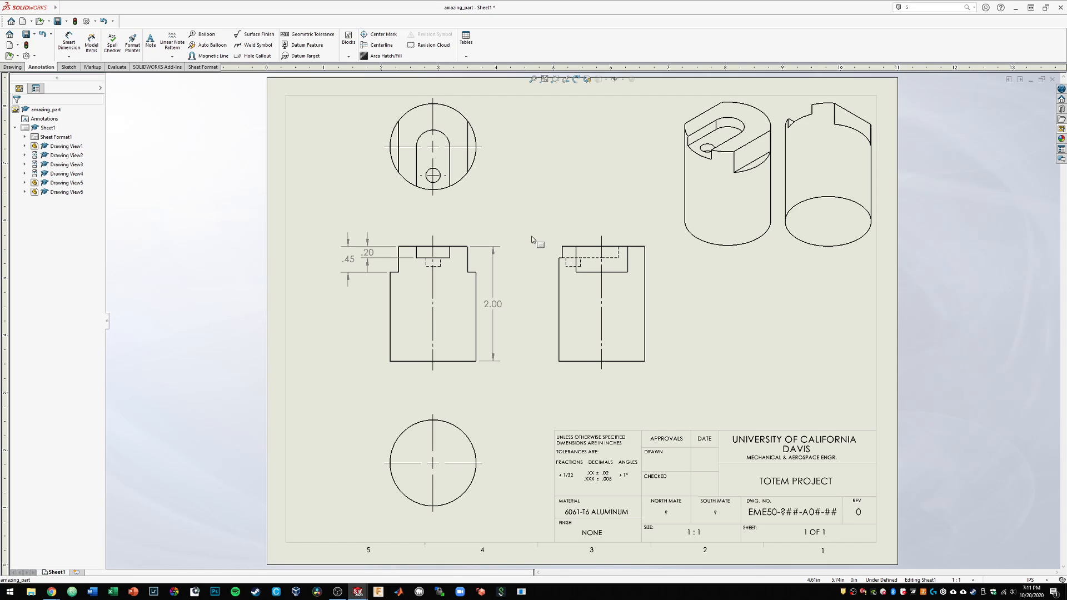
Dimension the vertical distance from the small hole's center to the part's center in the top view, with the text beside the view
{"action": "left_click", "coordinate": [69, 41]}
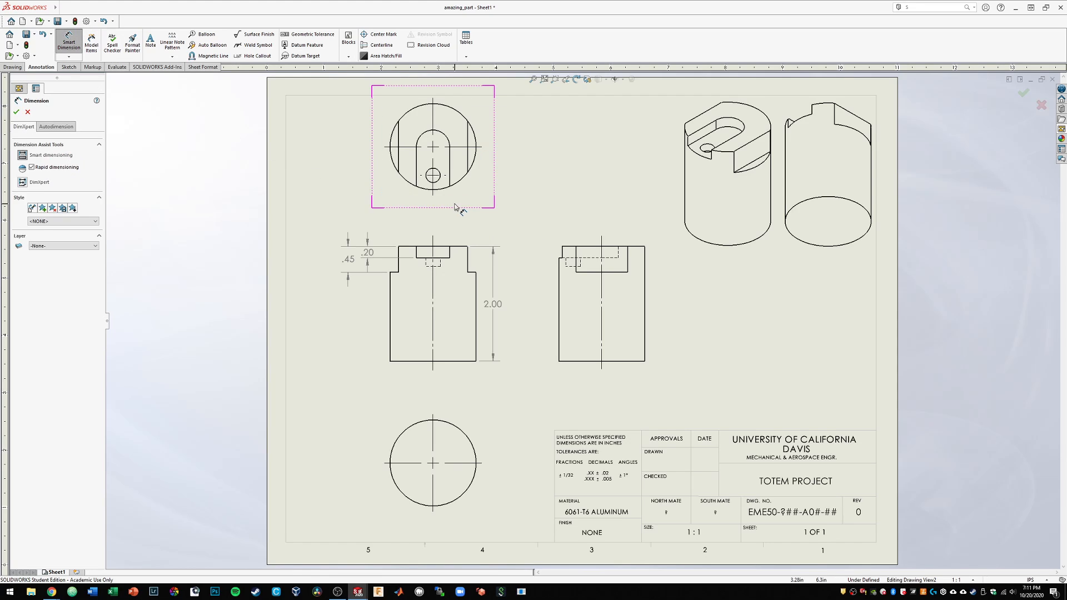
{"action": "left_click", "coordinate": [436, 176]}
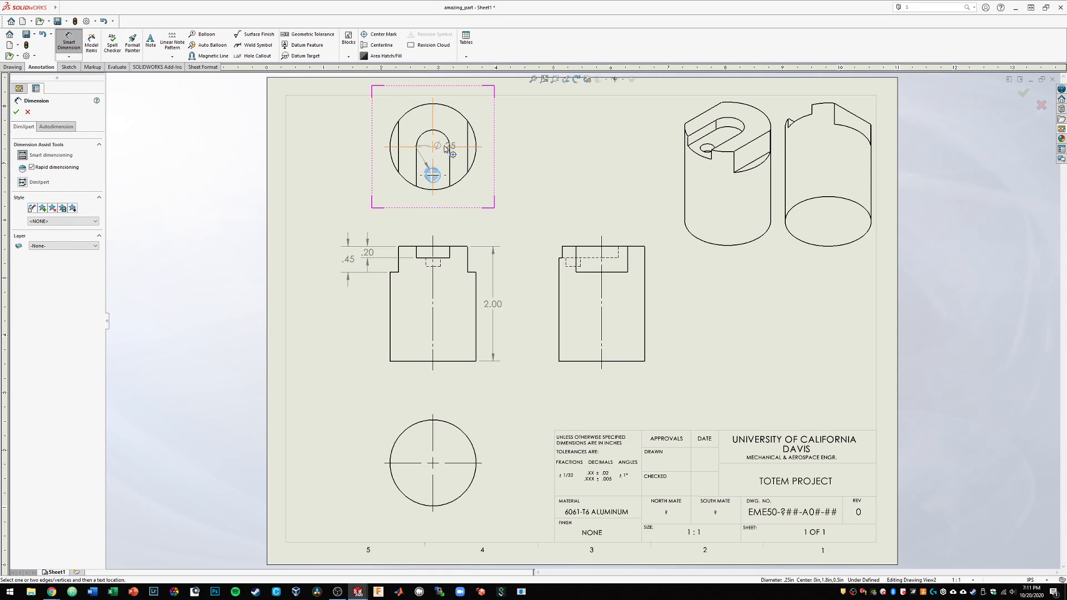
{"action": "left_click", "coordinate": [439, 147]}
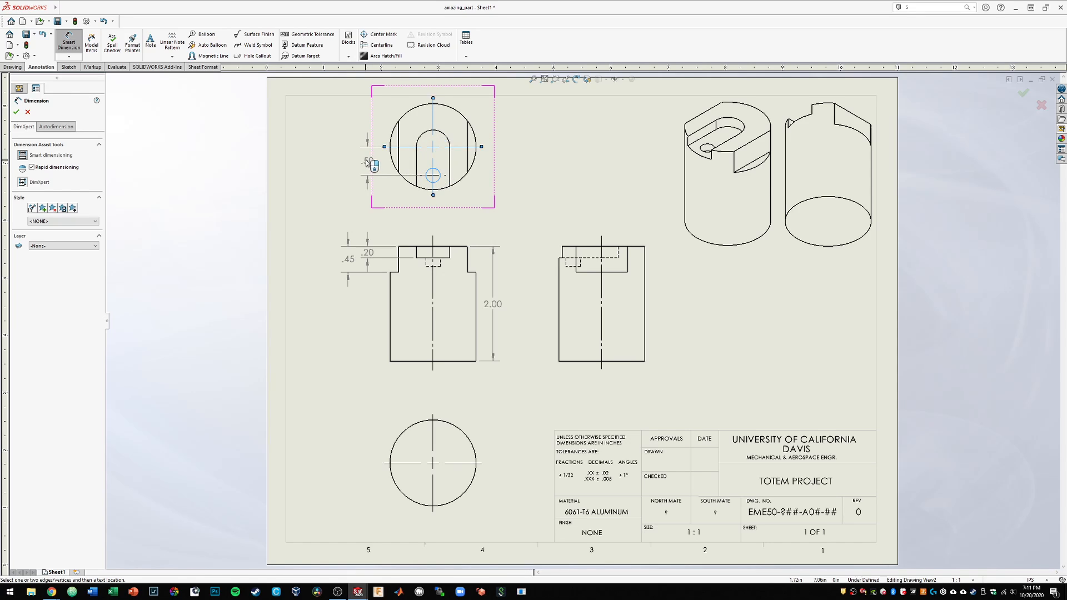
{"action": "left_click", "coordinate": [370, 164]}
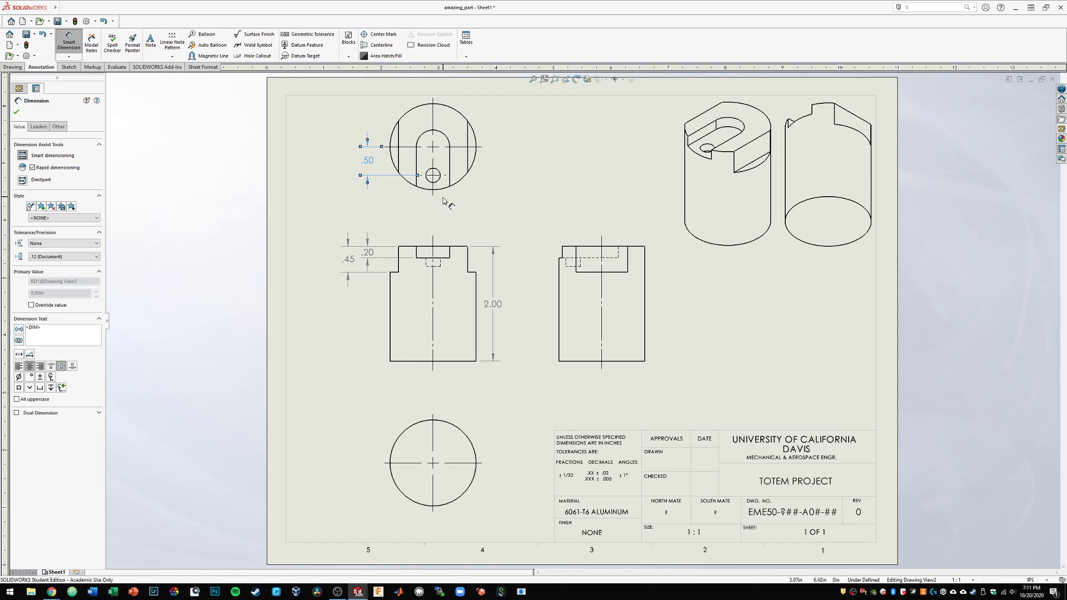
Dimension the slot's width between its two straight sides in the top view, placing the text below the view
{"action": "left_click", "coordinate": [418, 160]}
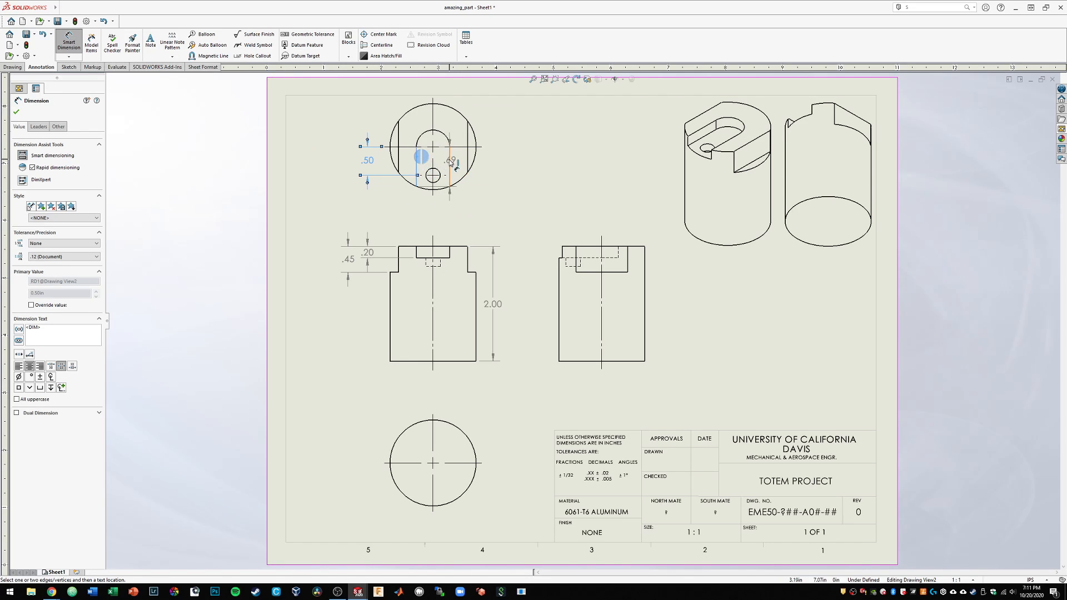
{"action": "left_click", "coordinate": [450, 161]}
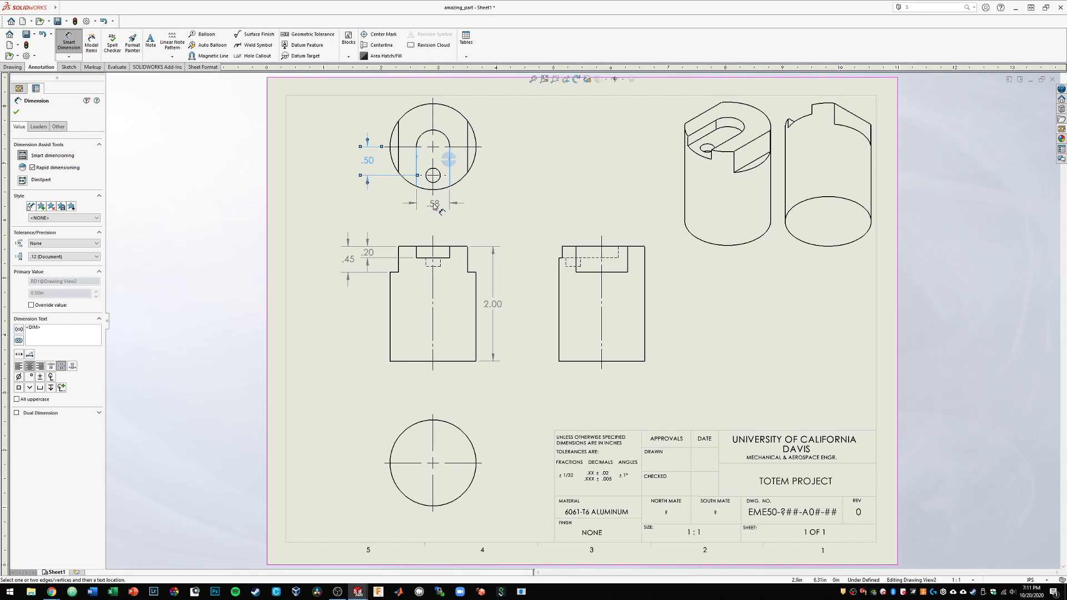
{"action": "left_click", "coordinate": [433, 208]}
{"action": "key", "text": "Escape"}
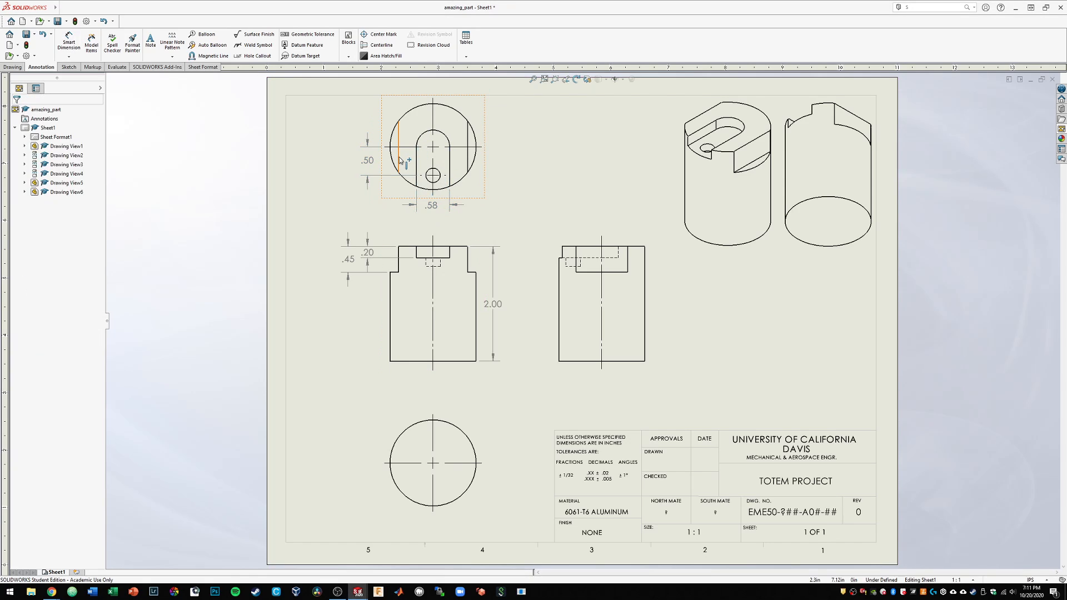
{"action": "left_click", "coordinate": [69, 42]}
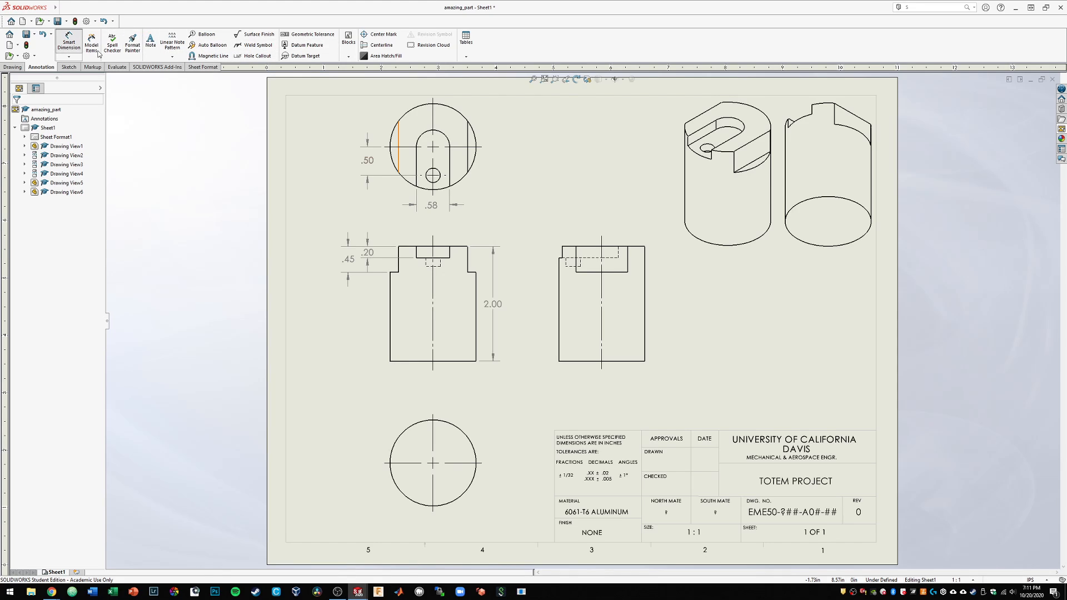
{"action": "left_click", "coordinate": [398, 159]}
{"action": "left_click", "coordinate": [469, 160]}
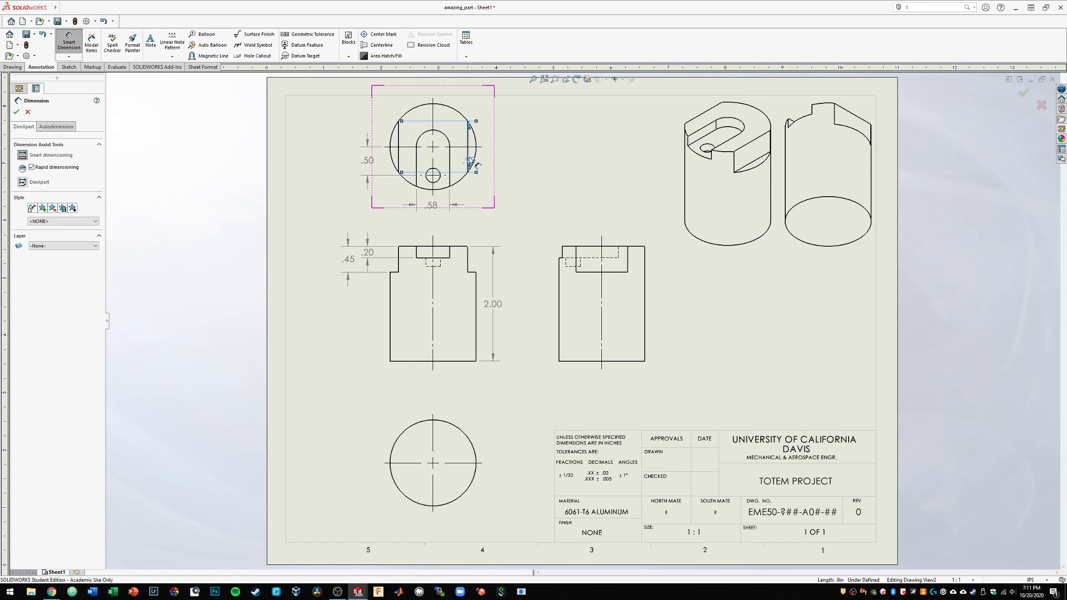
{"action": "key", "text": "Escape"}
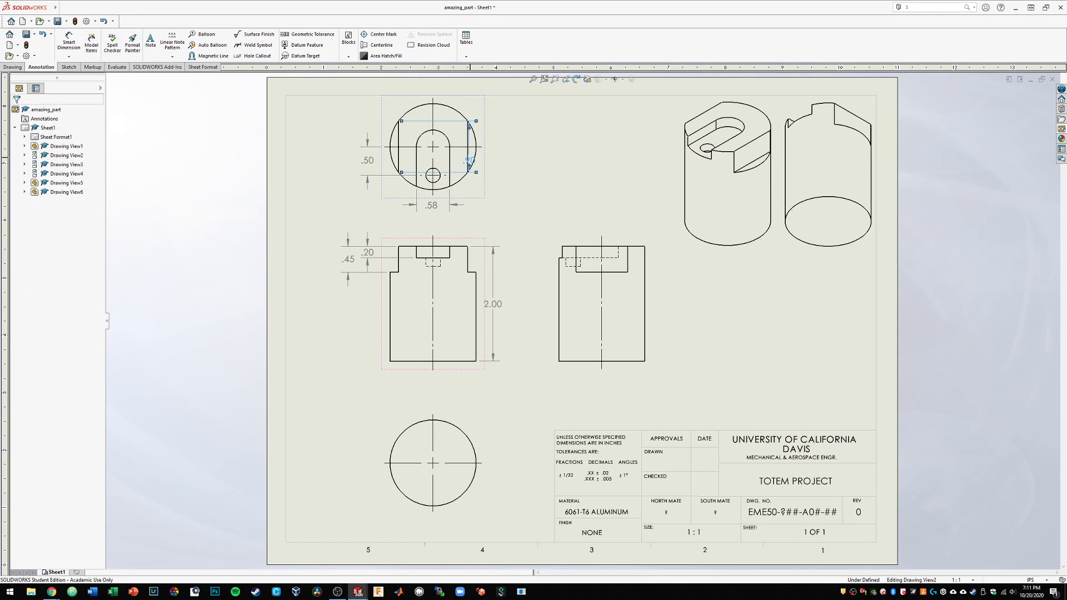
{"action": "left_click", "coordinate": [468, 162]}
{"action": "left_click", "coordinate": [391, 158]}
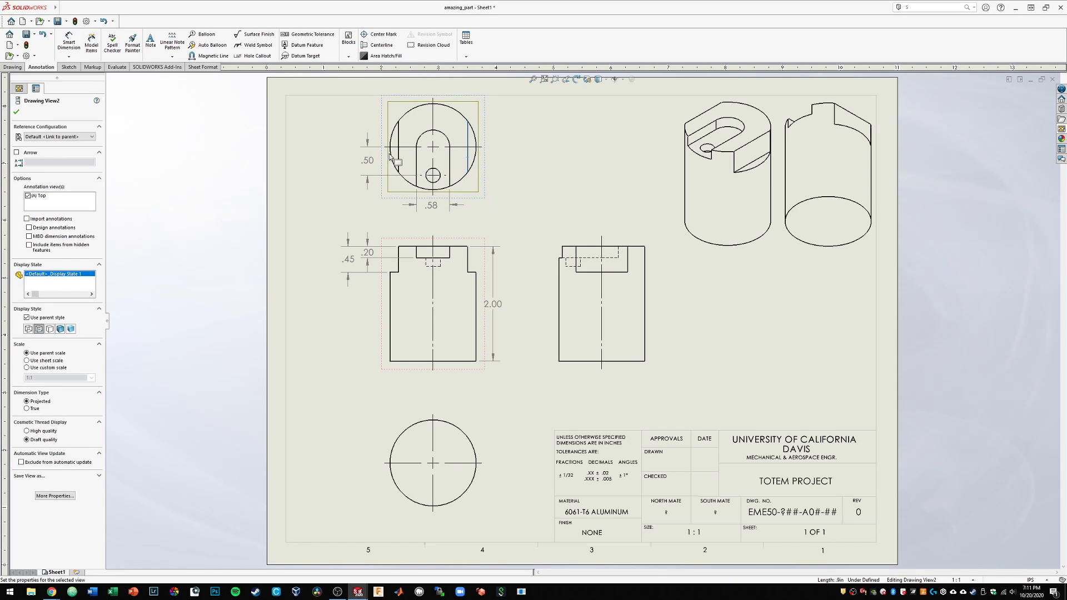
{"action": "left_click", "coordinate": [398, 154]}
{"action": "key", "text": "Escape"}
Dimension the distance between the two outer flat edges of the top view, placing it below the slot width dimension
{"action": "left_click", "coordinate": [75, 40]}
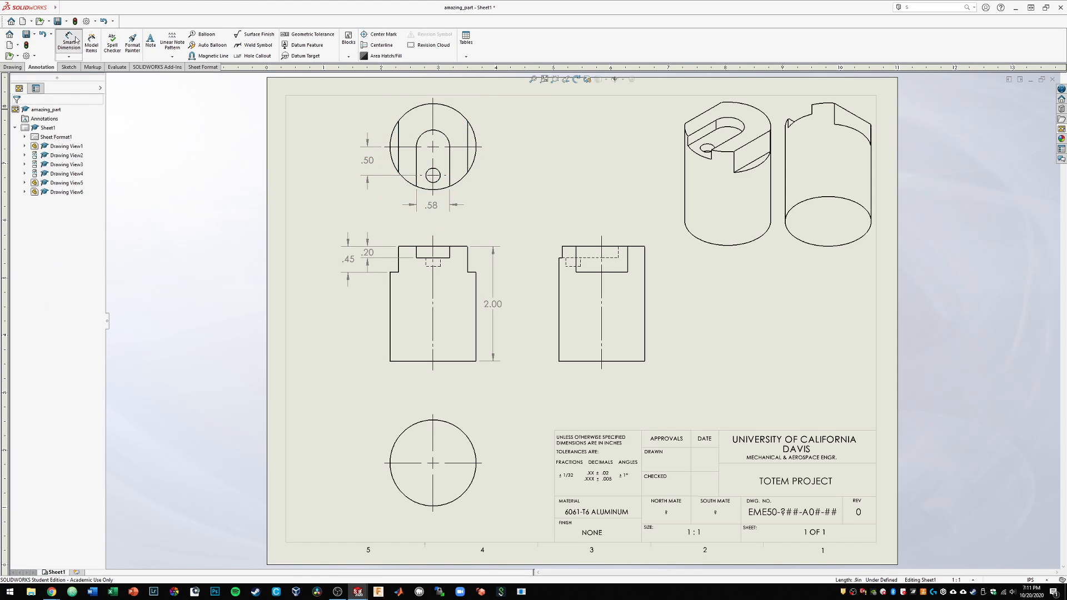
{"action": "left_click", "coordinate": [398, 159]}
{"action": "left_click", "coordinate": [467, 162]}
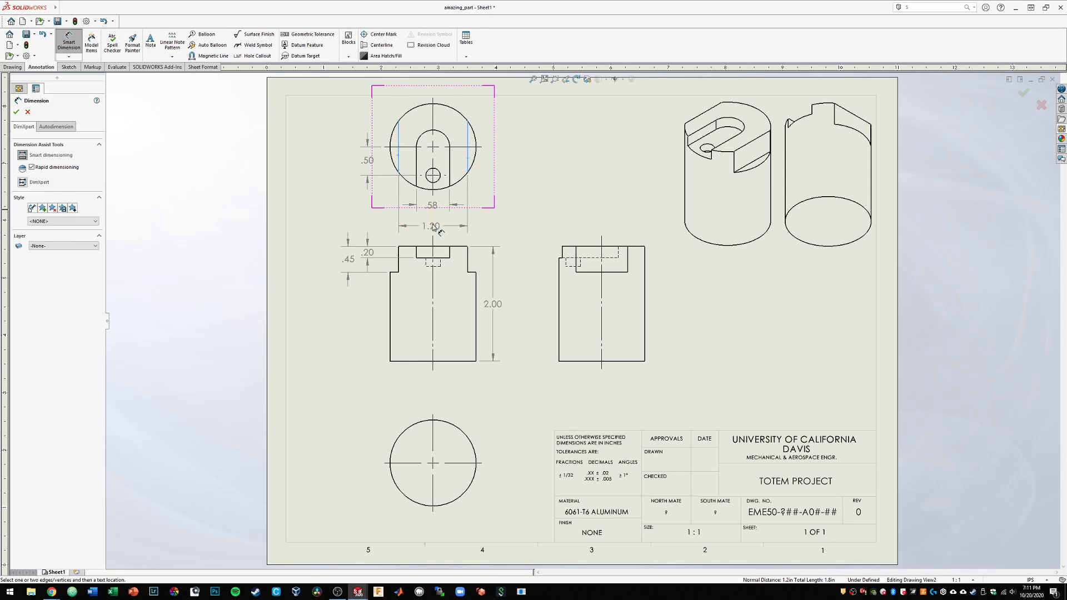
{"action": "left_click", "coordinate": [433, 221]}
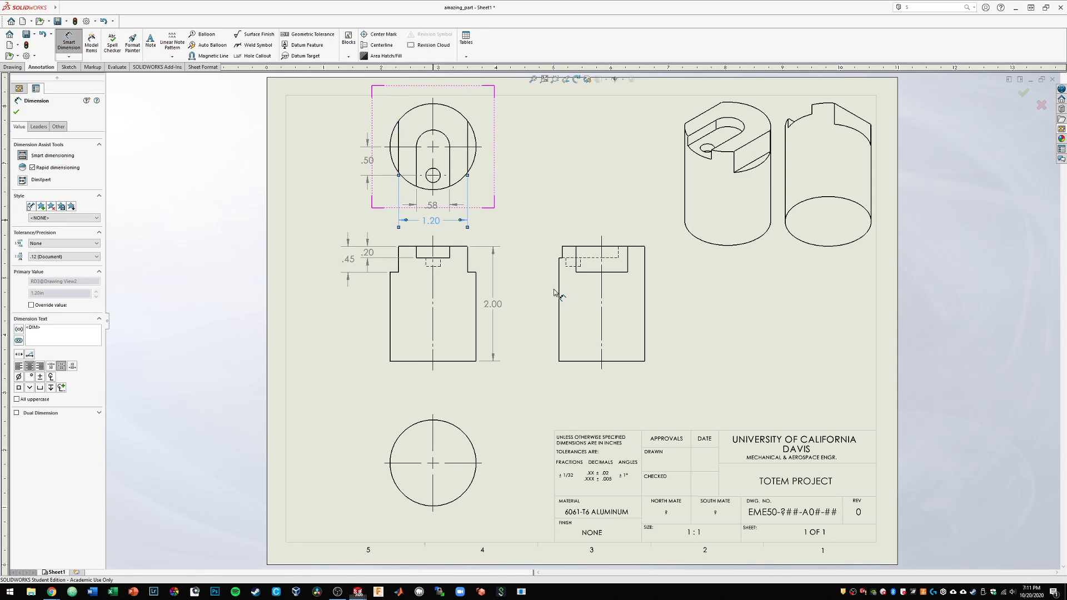
{"action": "key", "text": "Escape"}
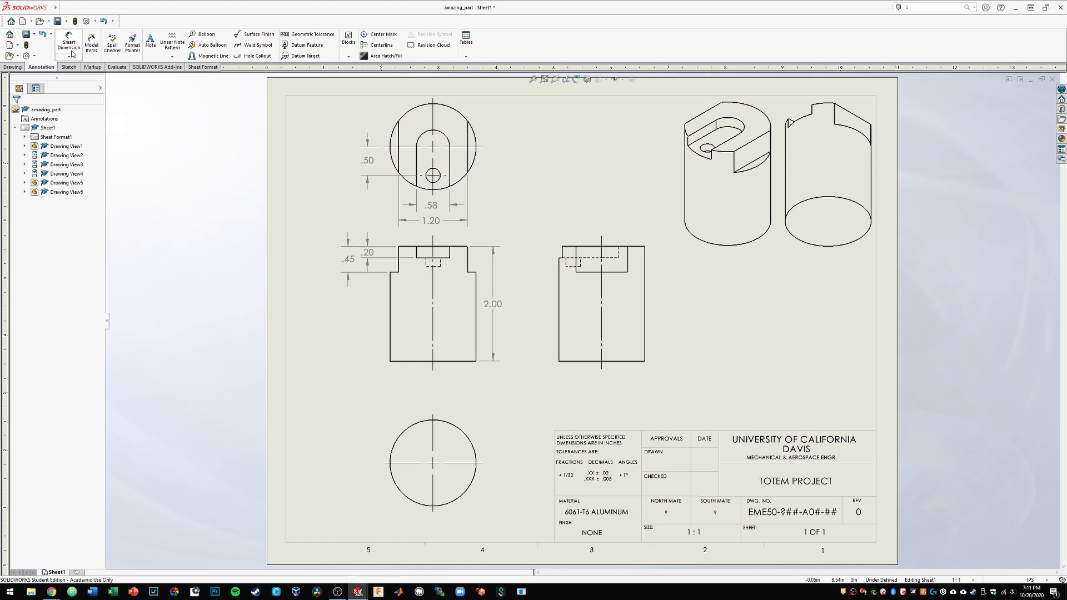
Add a hole callout to the small hole in the top view, placing its text outside the part outline
{"action": "left_click", "coordinate": [257, 56]}
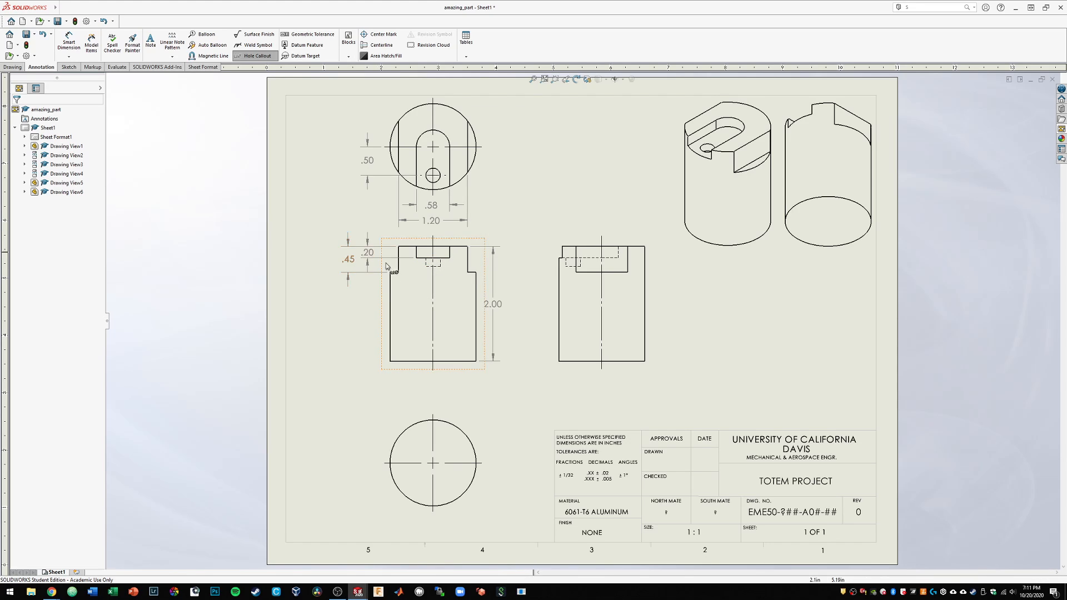
{"action": "left_click", "coordinate": [439, 180]}
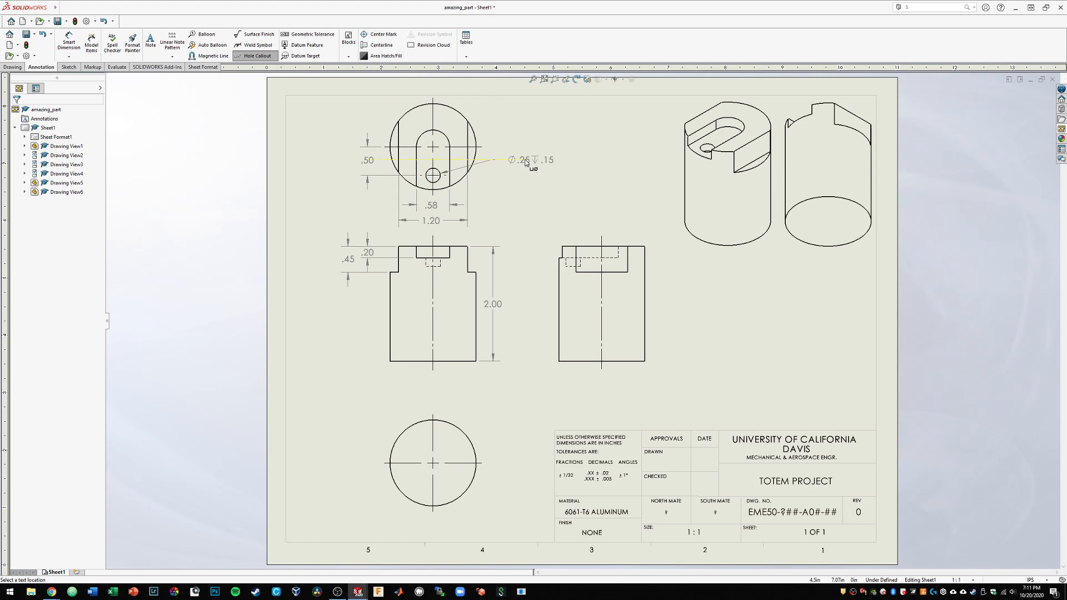
{"action": "left_click", "coordinate": [527, 160]}
{"action": "key", "text": "Escape"}
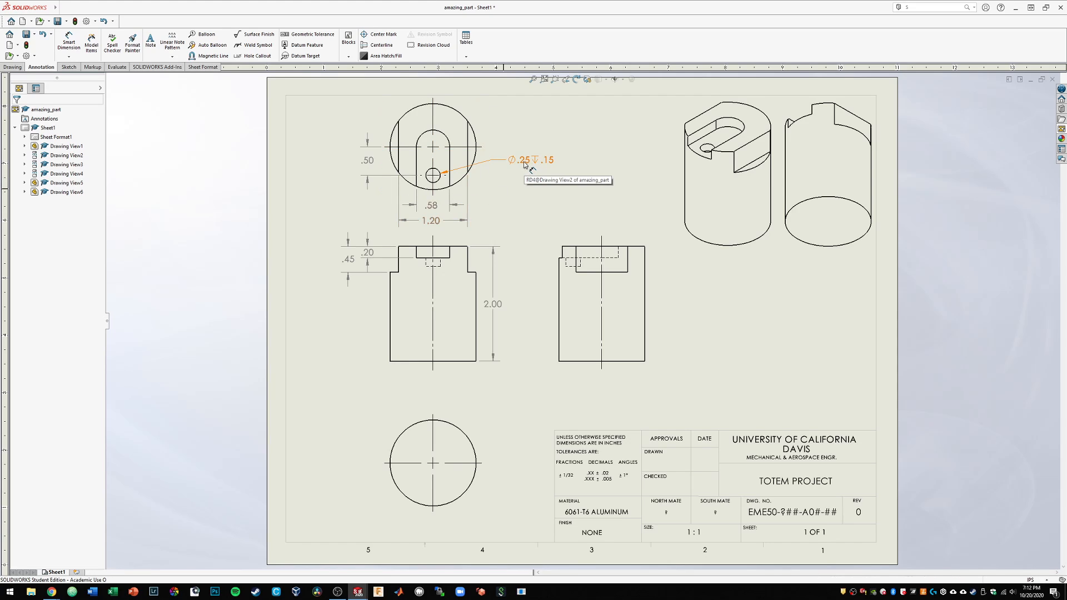
Try placing the hole callout level with and below the small hole, and return it to its original place slightly above the hole
{"action": "left_click_drag", "start_coordinate": [524, 165], "coordinate": [511, 176]}
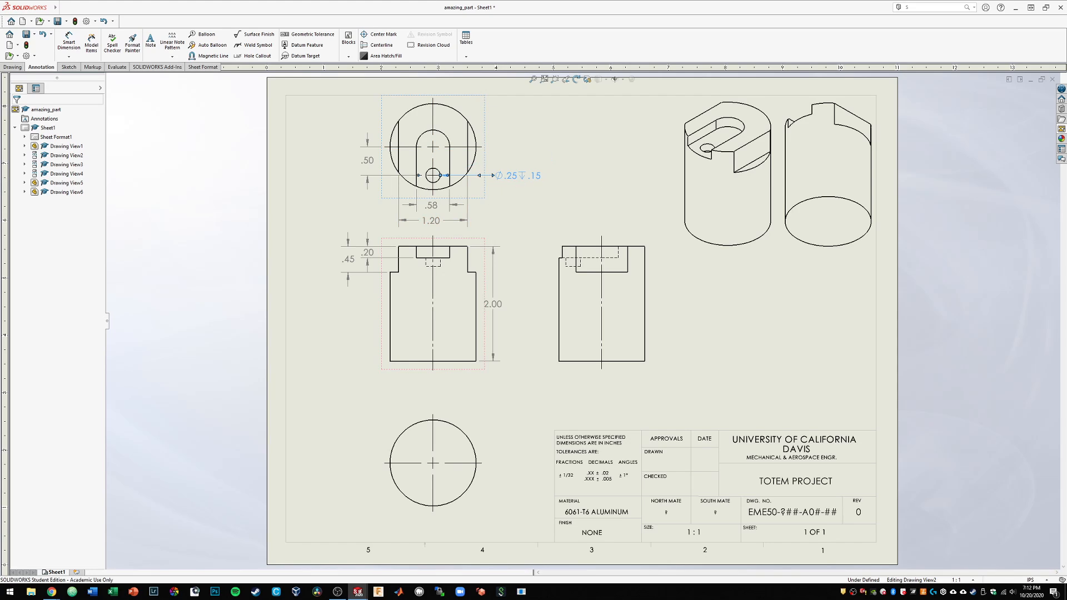
{"action": "left_click", "coordinate": [506, 212]}
{"action": "mouse_move", "coordinate": [525, 178]}
{"action": "left_mouse_down"}
{"action": "mouse_move", "coordinate": [524, 163]}
{"action": "mouse_move", "coordinate": [512, 193]}
{"action": "mouse_move", "coordinate": [519, 205]}
{"action": "left_mouse_up"}
{"action": "left_click", "coordinate": [506, 241]}
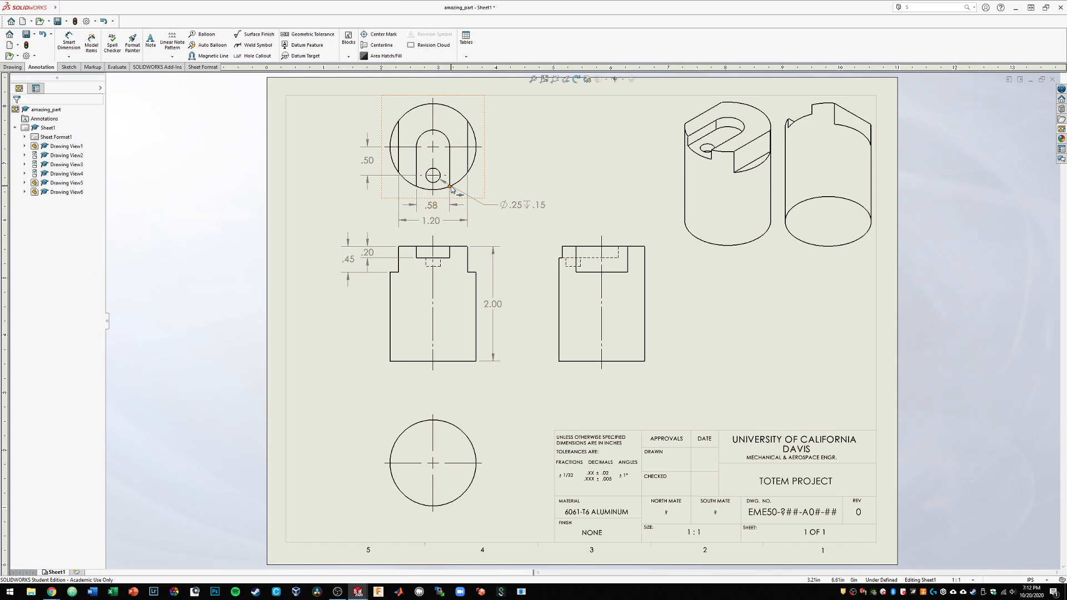
{"action": "left_click_drag", "start_coordinate": [520, 208], "coordinate": [524, 162]}
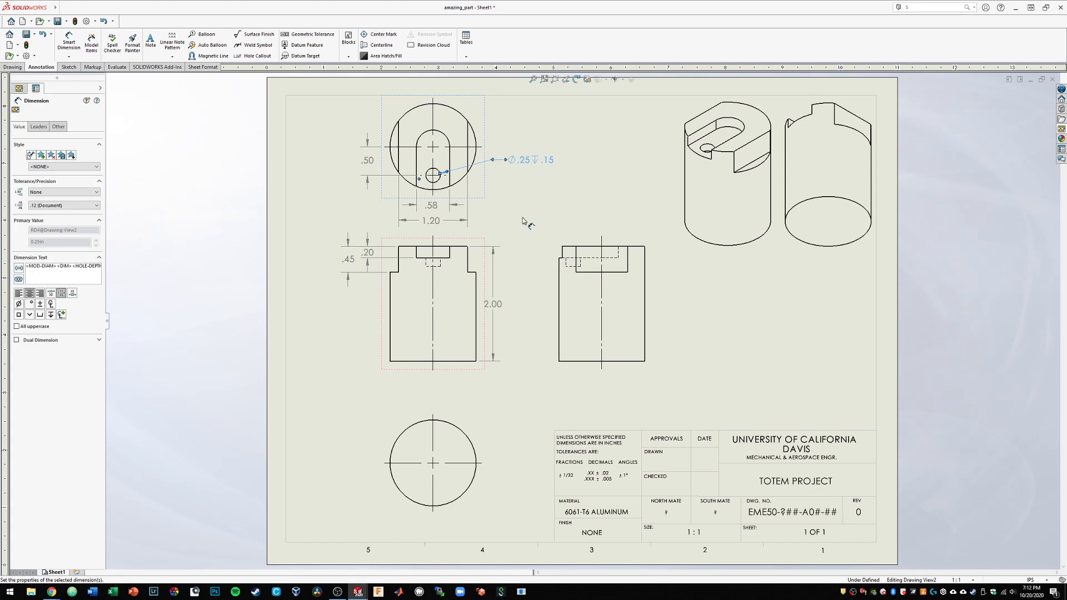
{"action": "left_click", "coordinate": [497, 187]}
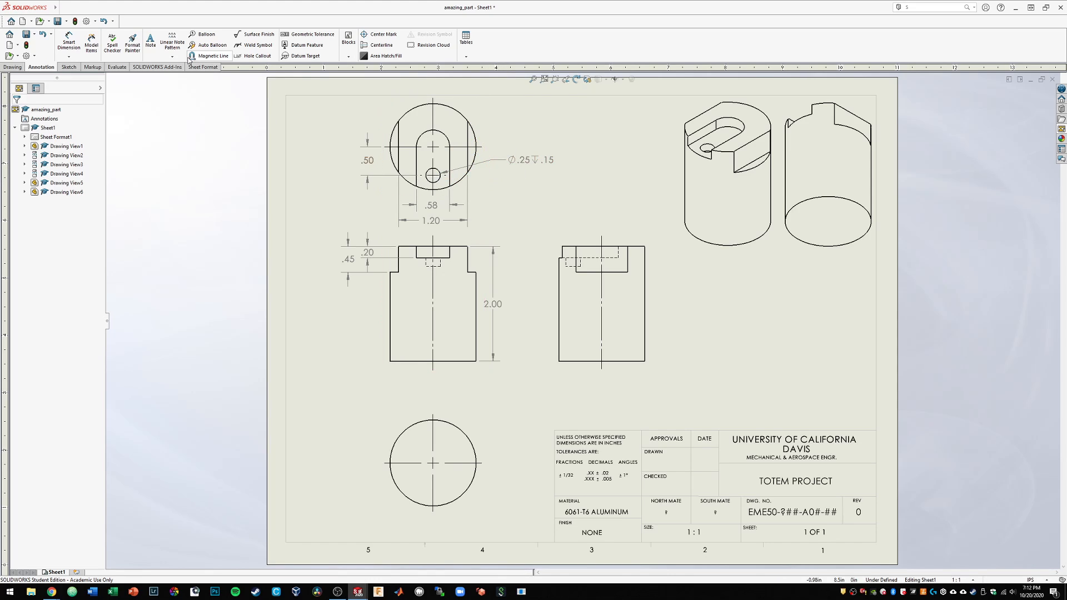
Dimension the radius of the outer arc in the top view, placing the text above the hole callout
{"action": "left_click", "coordinate": [65, 44]}
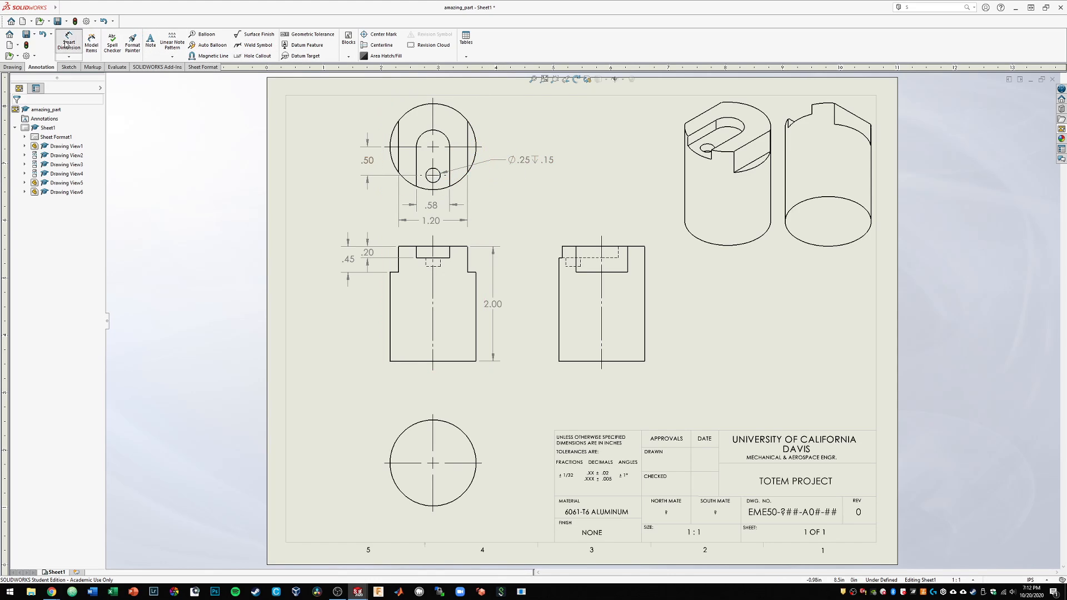
{"action": "left_click", "coordinate": [464, 118]}
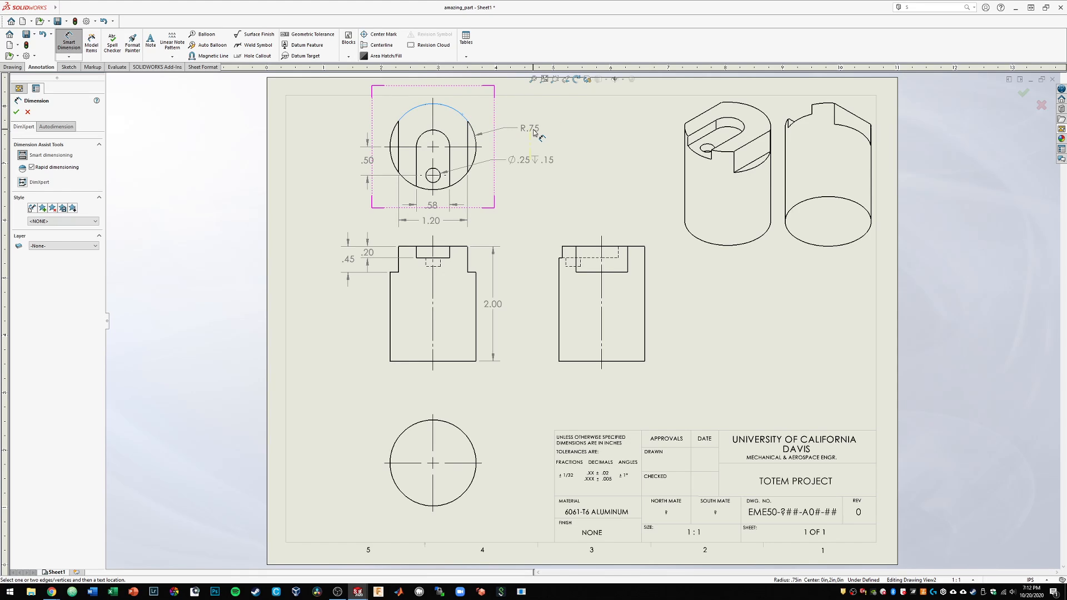
{"action": "left_click", "coordinate": [535, 132]}
{"action": "key", "text": "Escape"}
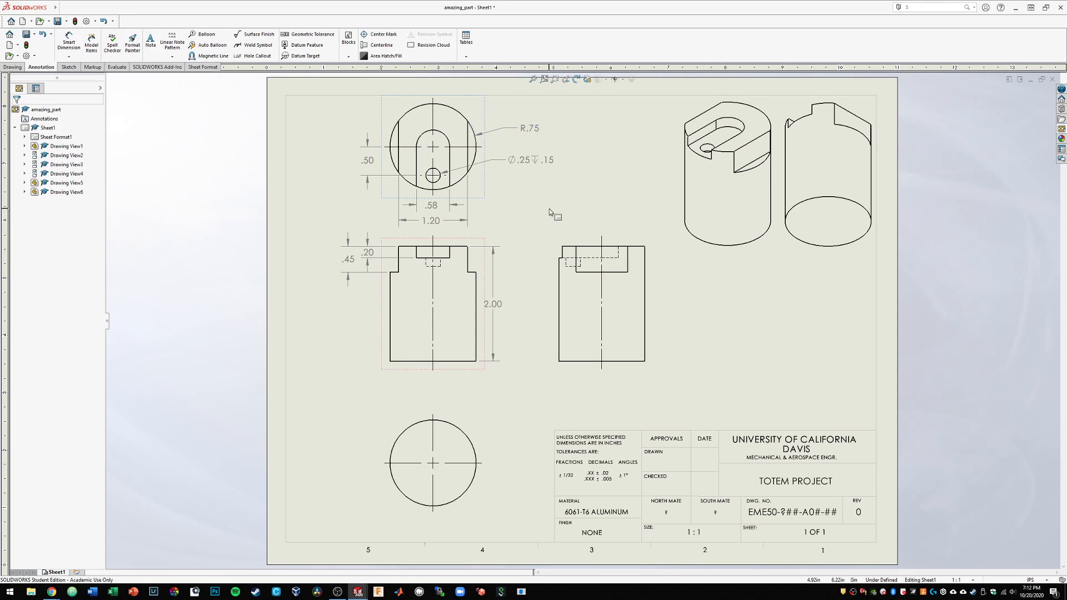
Display the outer arc's radius dimension in the top view as a diameter
{"action": "right_click", "coordinate": [530, 131]}
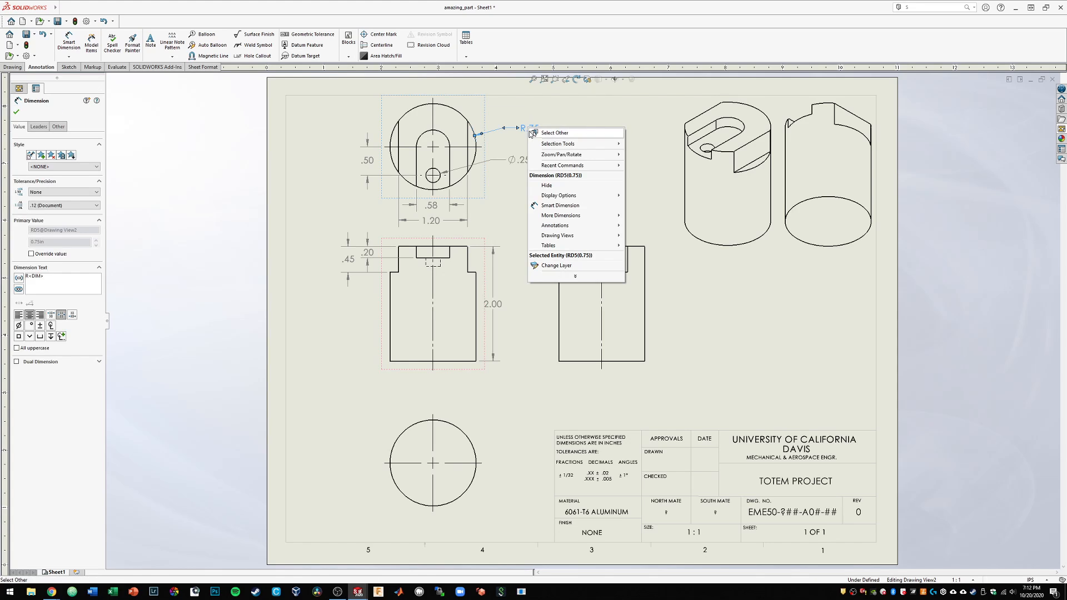
{"action": "mouse_move", "coordinate": [587, 220]}
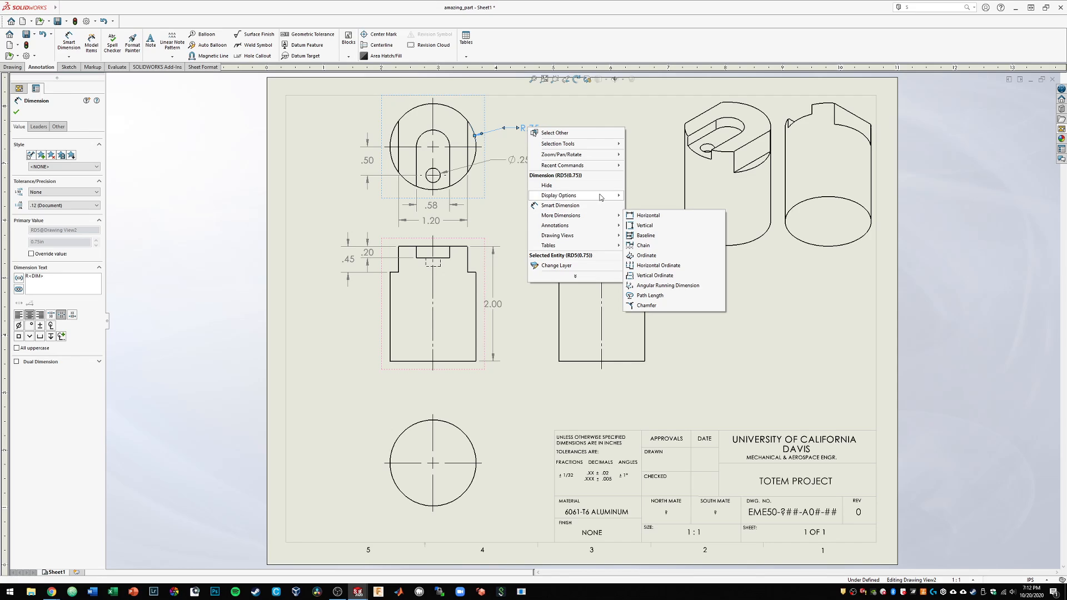
{"action": "mouse_move", "coordinate": [604, 196]}
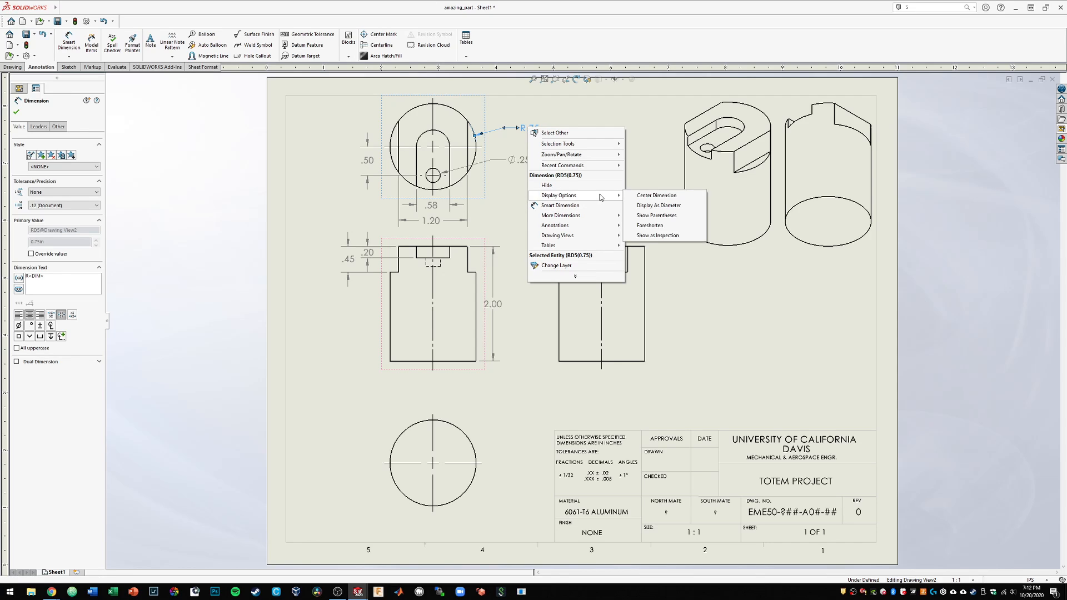
{"action": "left_click", "coordinate": [663, 205]}
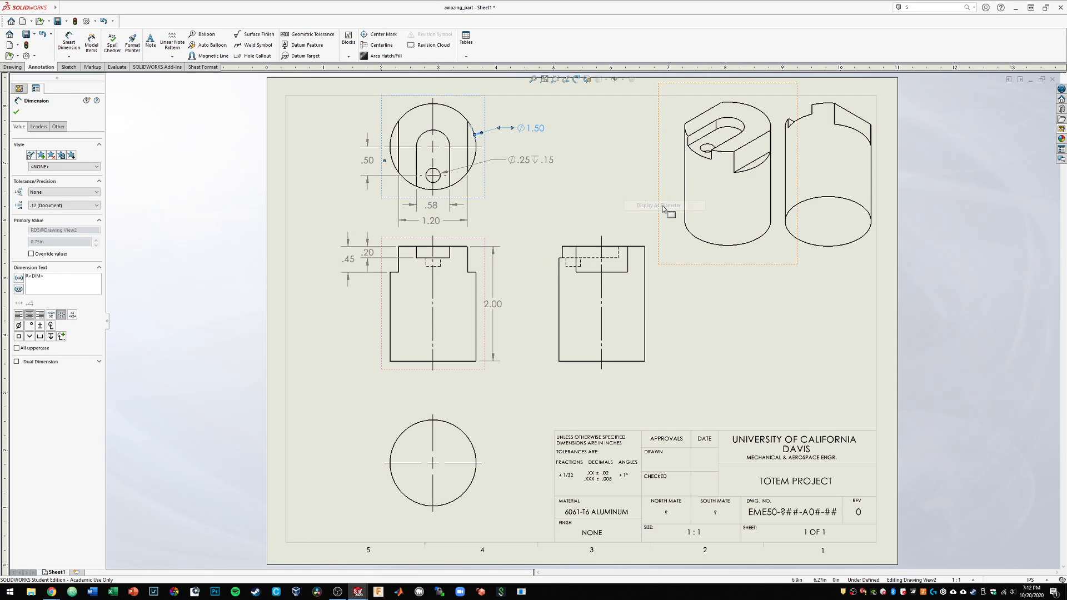
{"action": "left_click", "coordinate": [549, 150]}
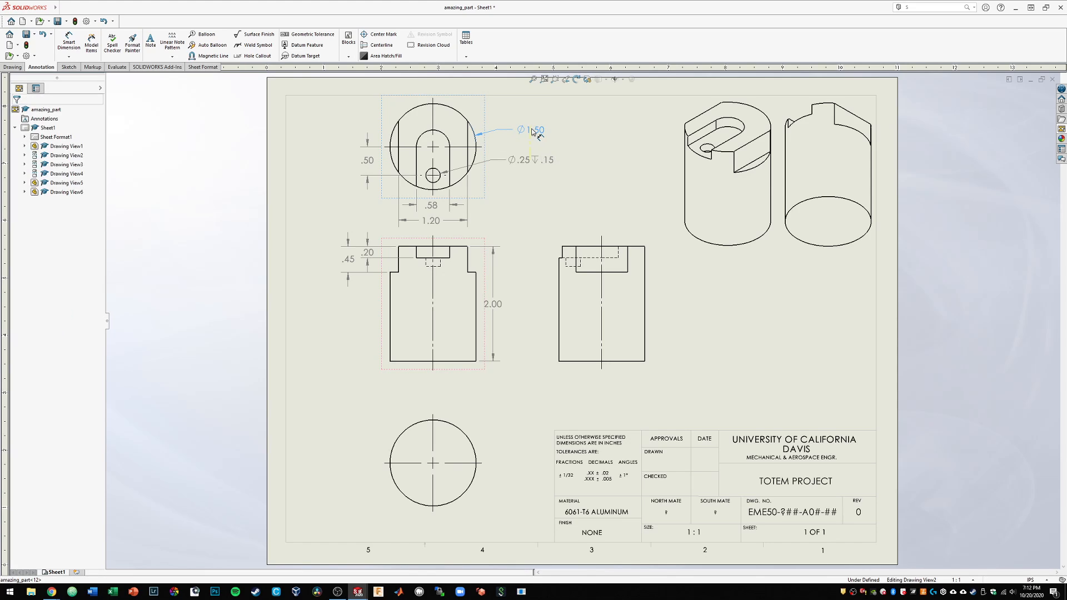
{"action": "left_click", "coordinate": [535, 131]}
{"action": "left_click", "coordinate": [558, 225]}
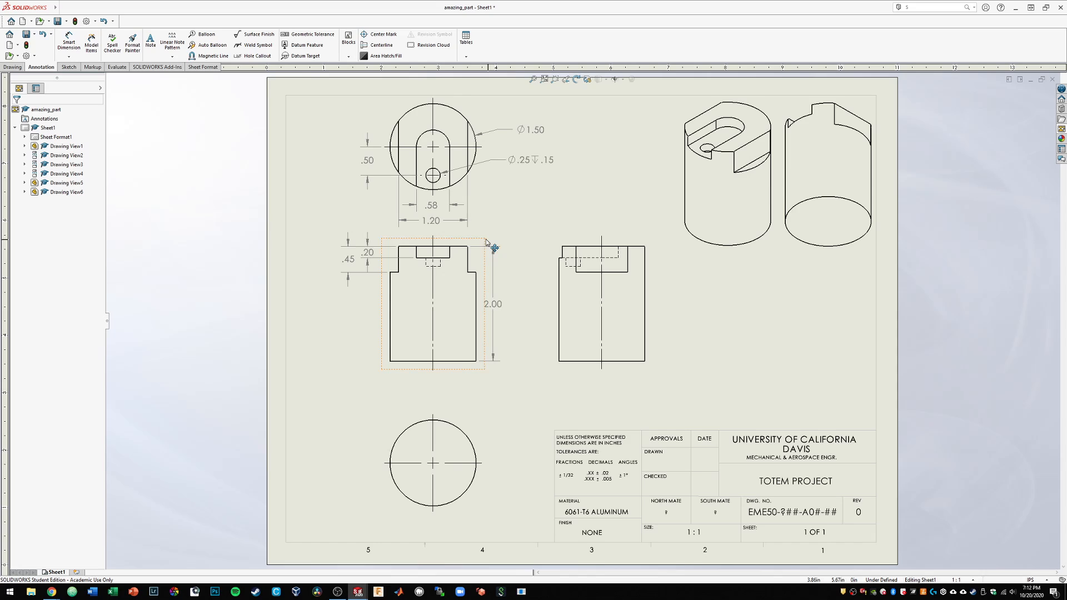
Give the slot width dimension in the top view a bilateral tolerance and three-decimal (.123) precision
{"action": "left_click", "coordinate": [432, 205]}
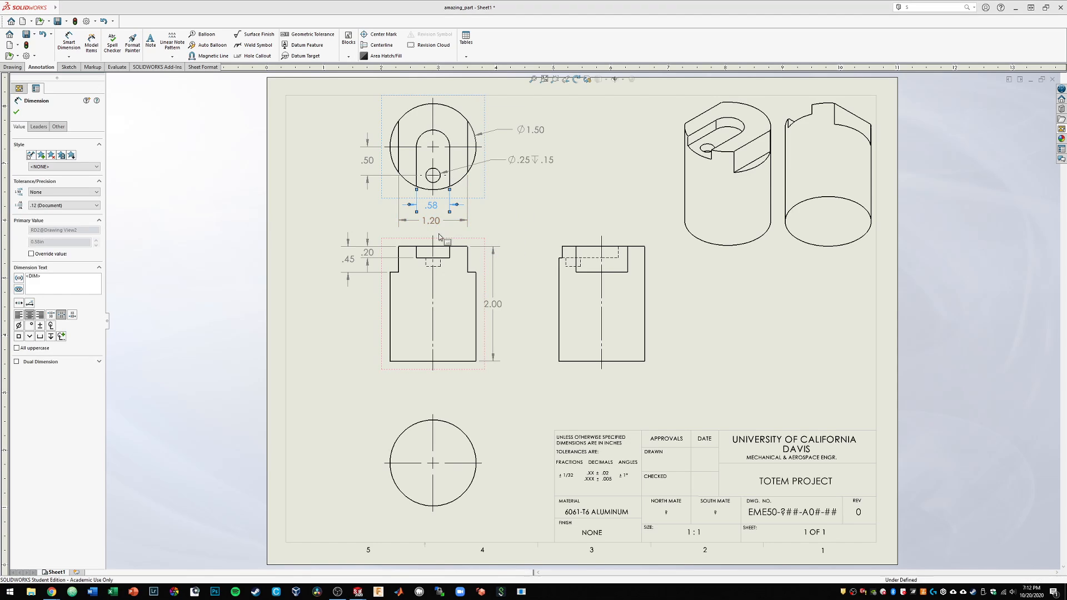
{"action": "left_click", "coordinate": [54, 207]}
{"action": "left_click", "coordinate": [54, 206]}
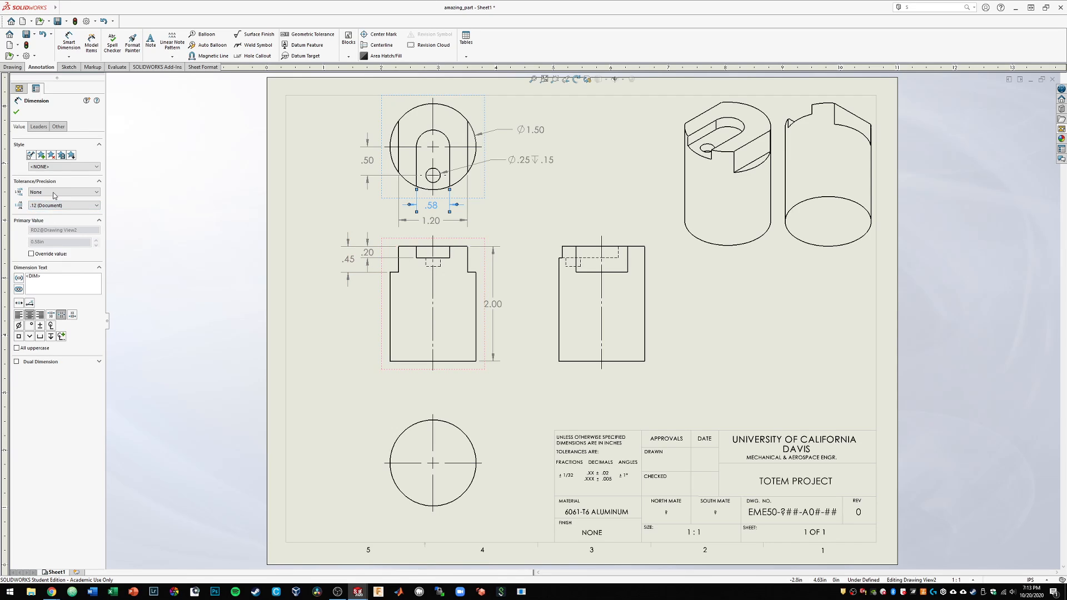
{"action": "left_click", "coordinate": [53, 193]}
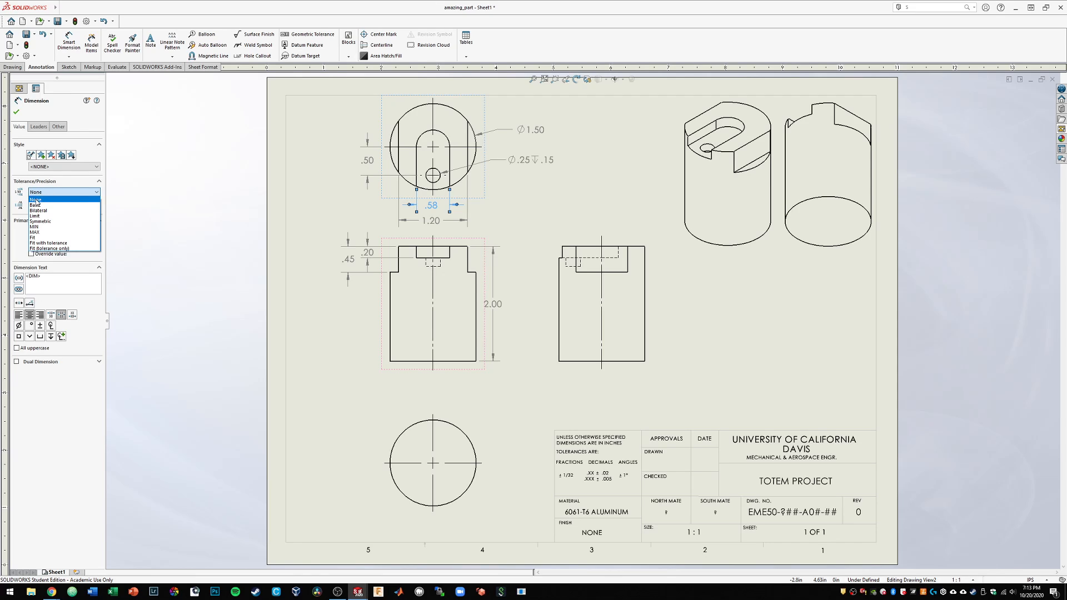
{"action": "left_click", "coordinate": [44, 211]}
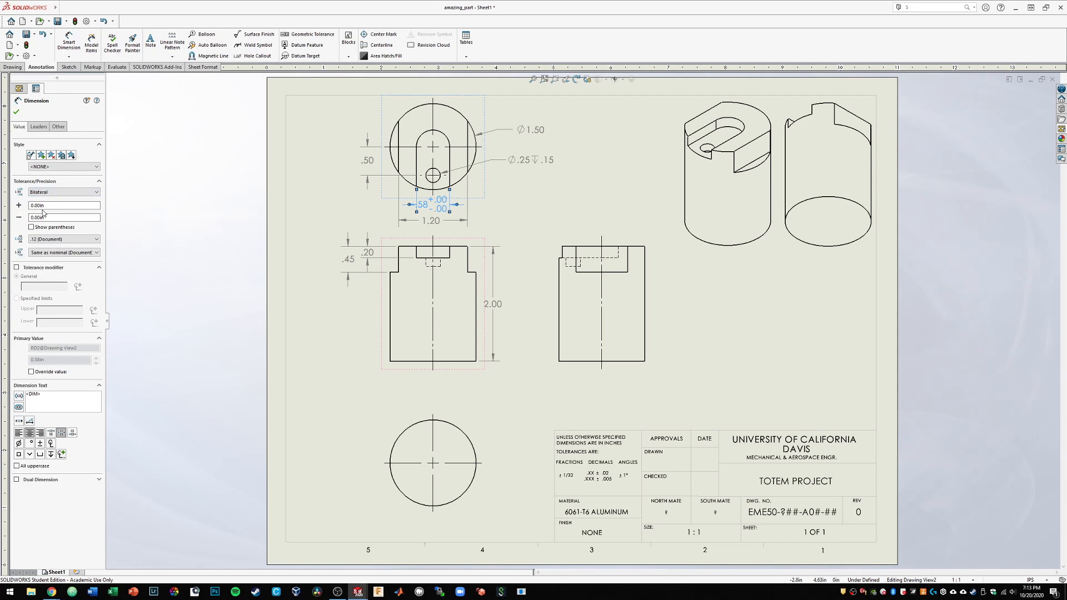
{"action": "left_click", "coordinate": [45, 239]}
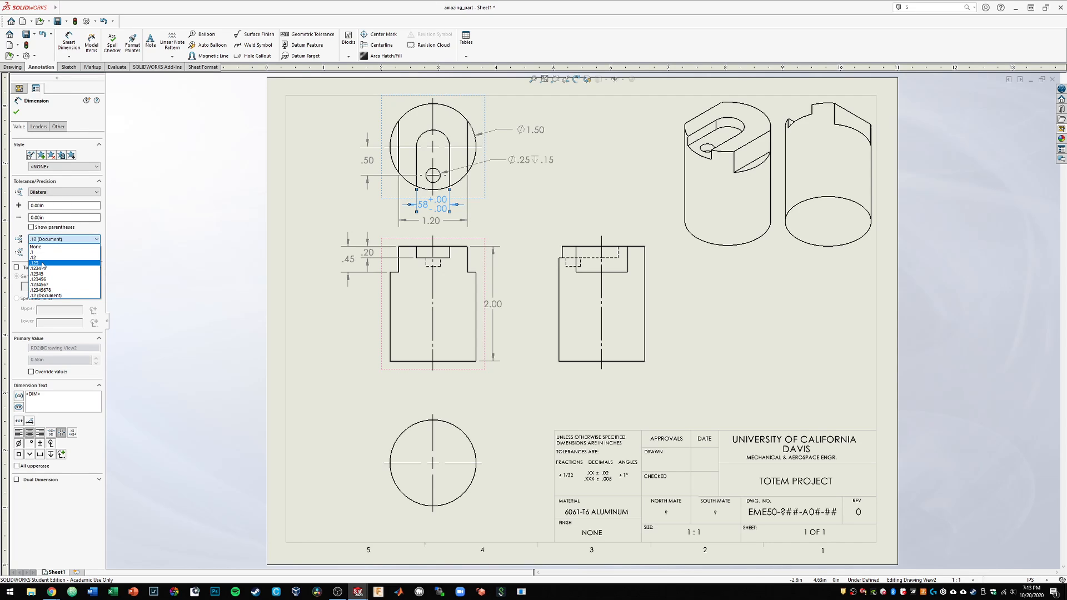
{"action": "left_click", "coordinate": [43, 264]}
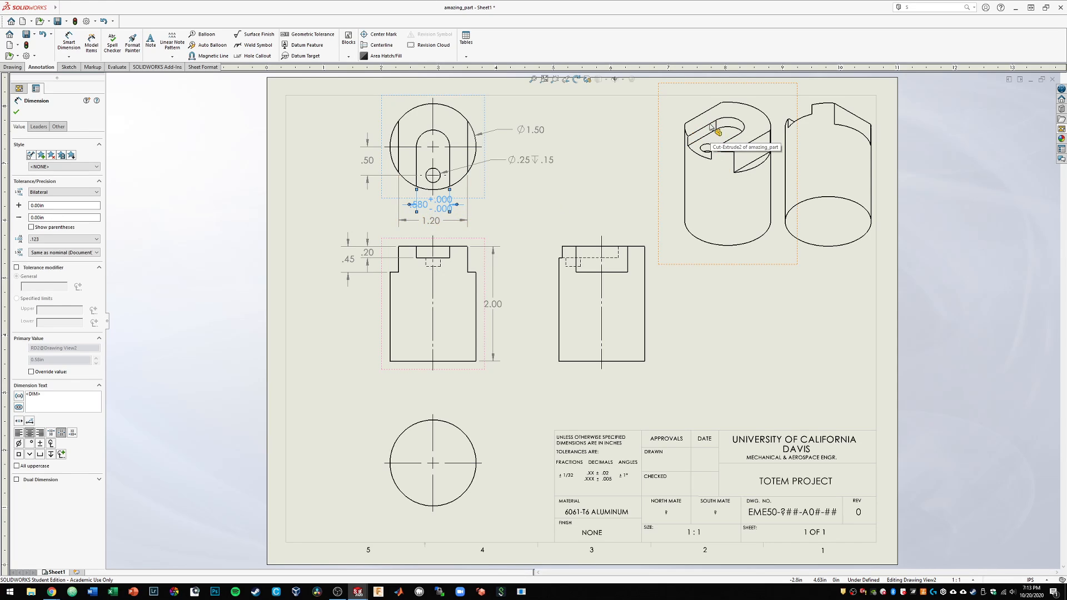
Set the slot width's upper tolerance to 0.005 in and move its text to the right, outside the extension lines
{"action": "left_click", "coordinate": [39, 205]}
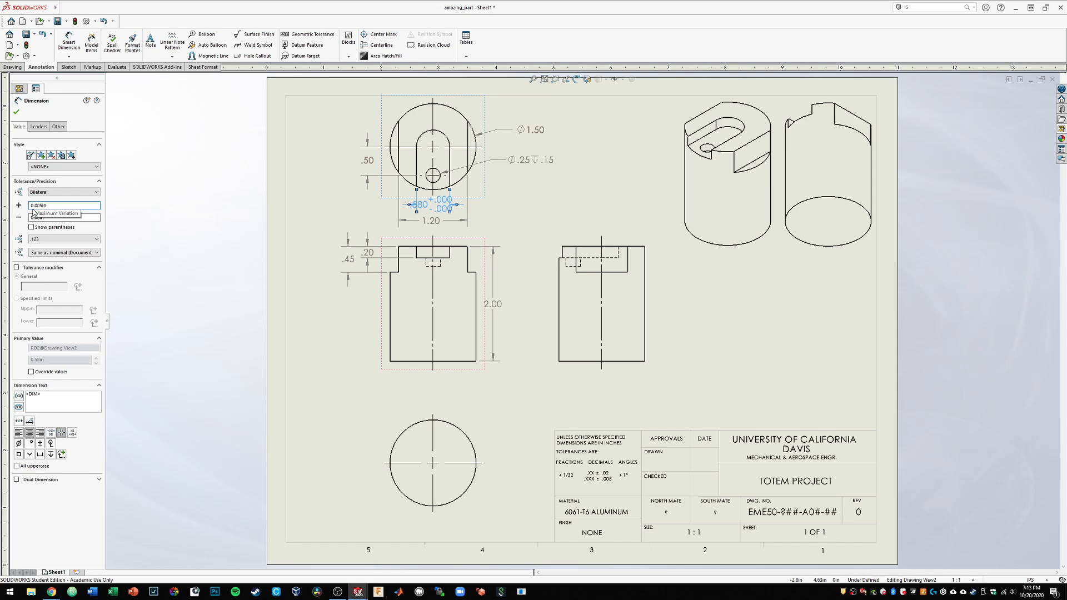
{"action": "key", "text": "Escape"}
{"action": "left_click", "coordinate": [440, 207]}
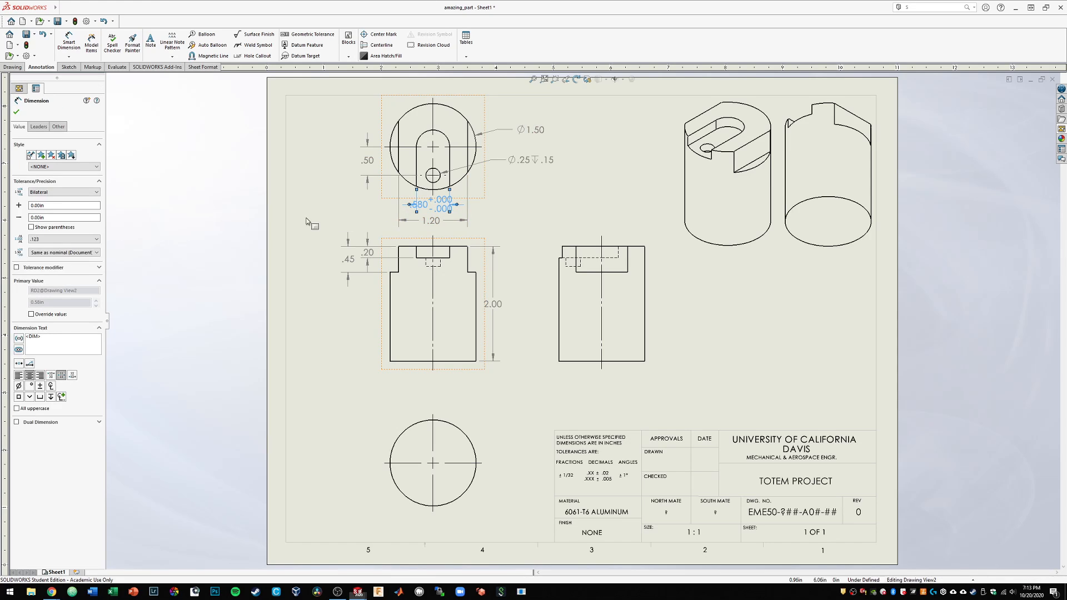
{"action": "left_click", "coordinate": [40, 206]}
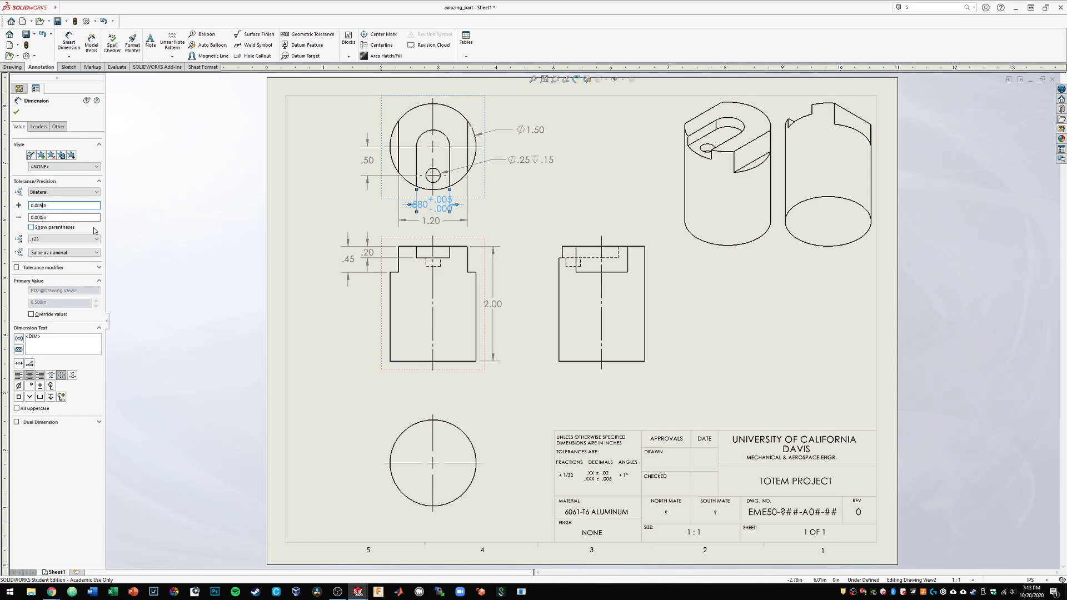
{"action": "key", "text": "Escape"}
{"action": "left_click_drag", "start_coordinate": [451, 210], "coordinate": [509, 210]}
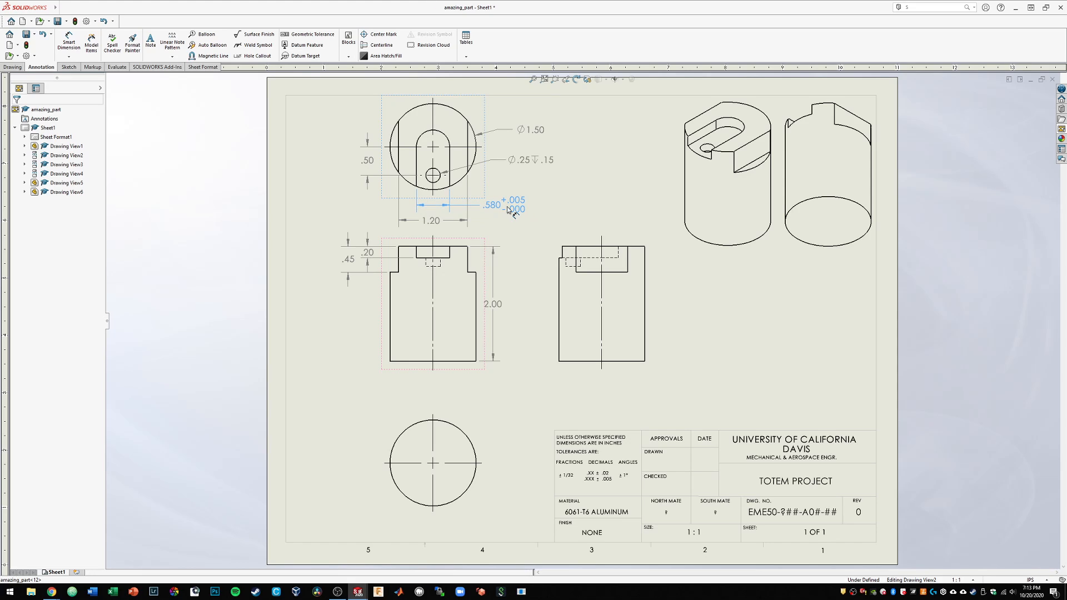
{"action": "key", "text": "Escape"}
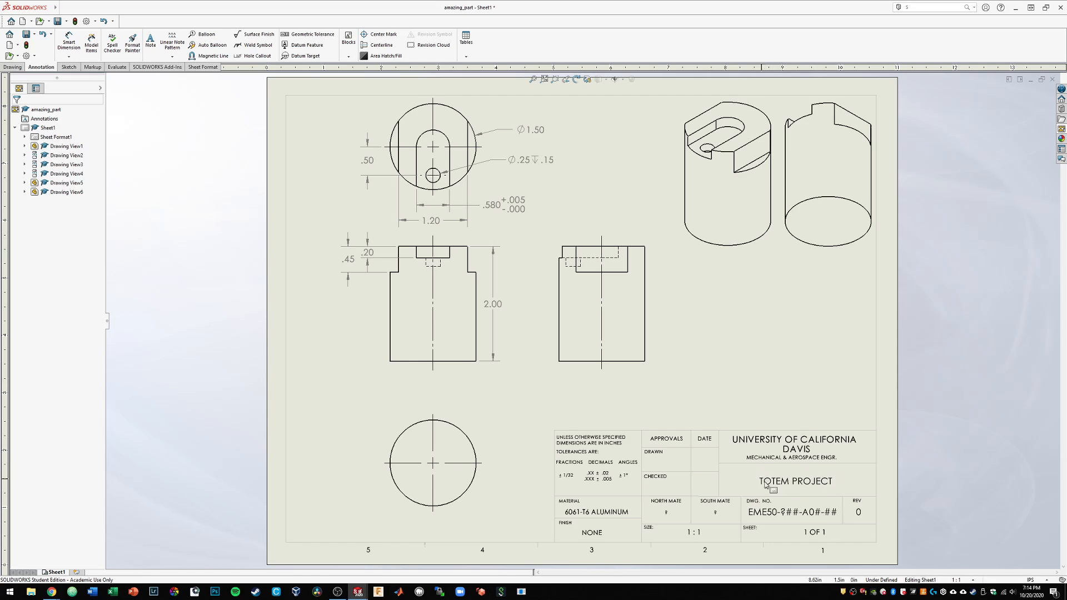
Replace the title block text "TOTEM PROJECT" with "Amazing Part" in the sheet format, and return to the drawing sheet
{"action": "double_click", "coordinate": [796, 484]}
{"action": "right_click", "coordinate": [795, 483]}
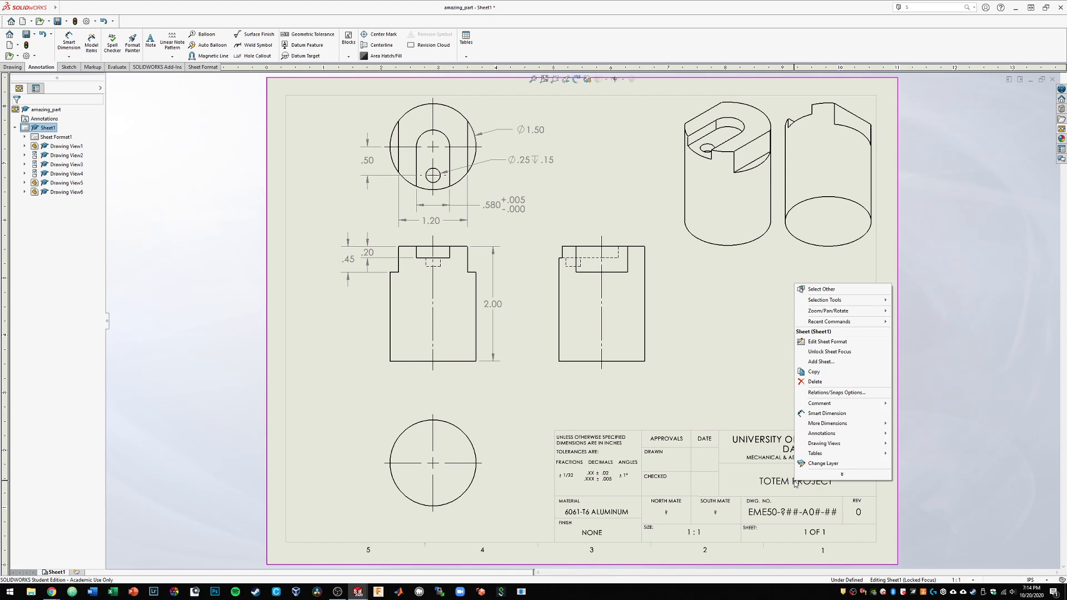
{"action": "left_click", "coordinate": [832, 341]}
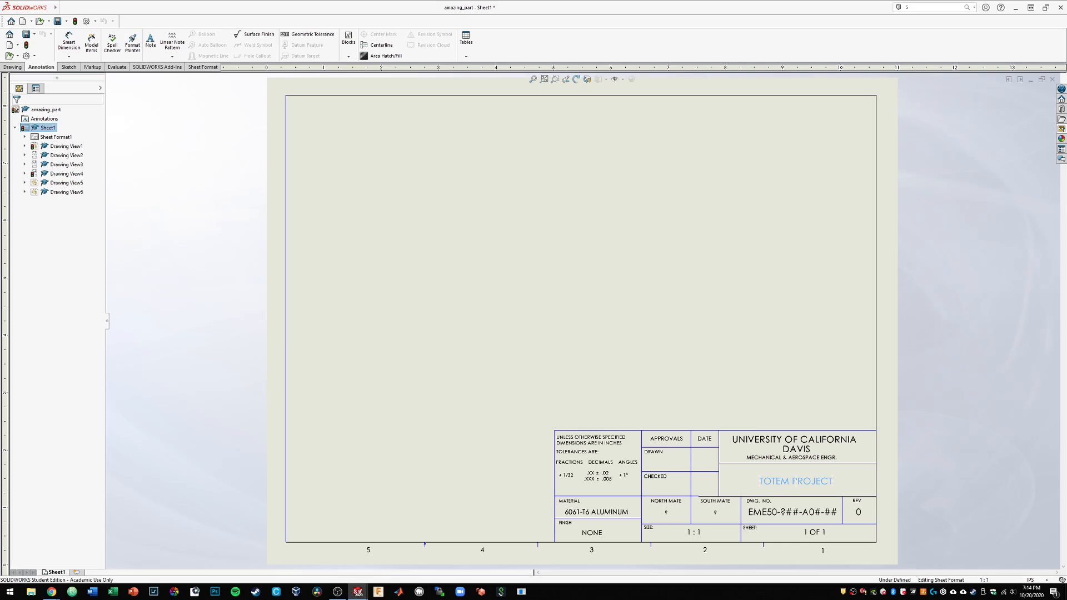
{"action": "left_click", "coordinate": [792, 480]}
{"action": "double_click", "coordinate": [793, 481]}
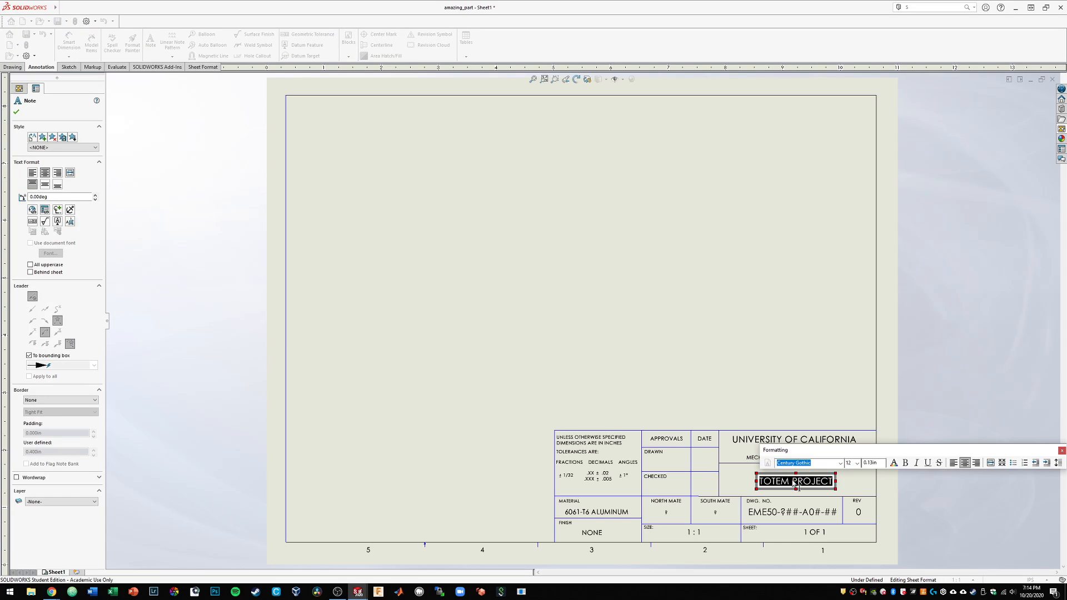
{"action": "type", "text": "Amazing Part"}
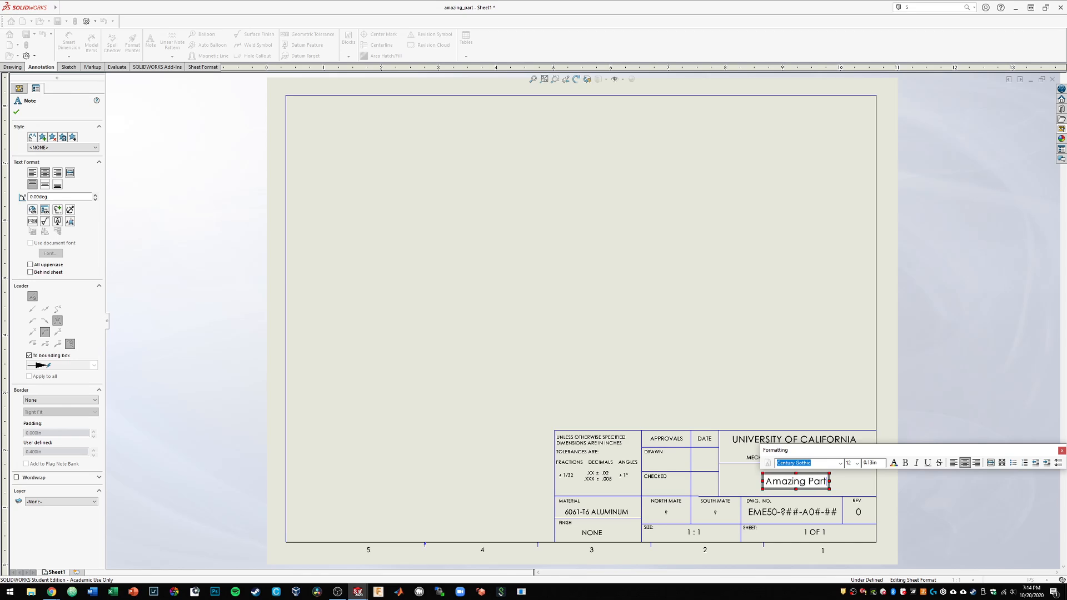
{"action": "left_click", "coordinate": [437, 296]}
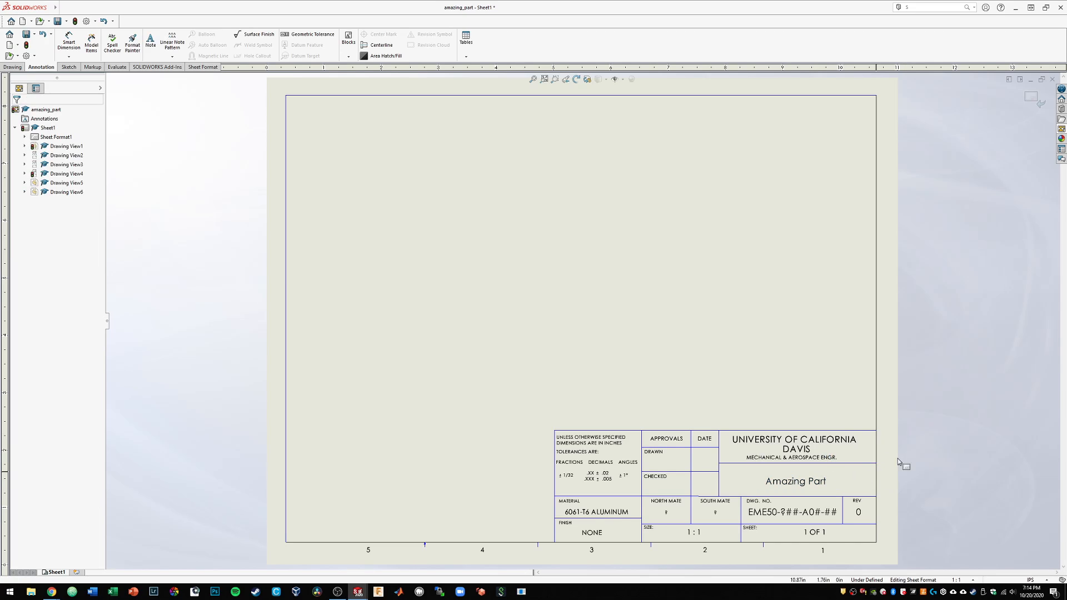
{"action": "left_click", "coordinate": [1035, 100]}
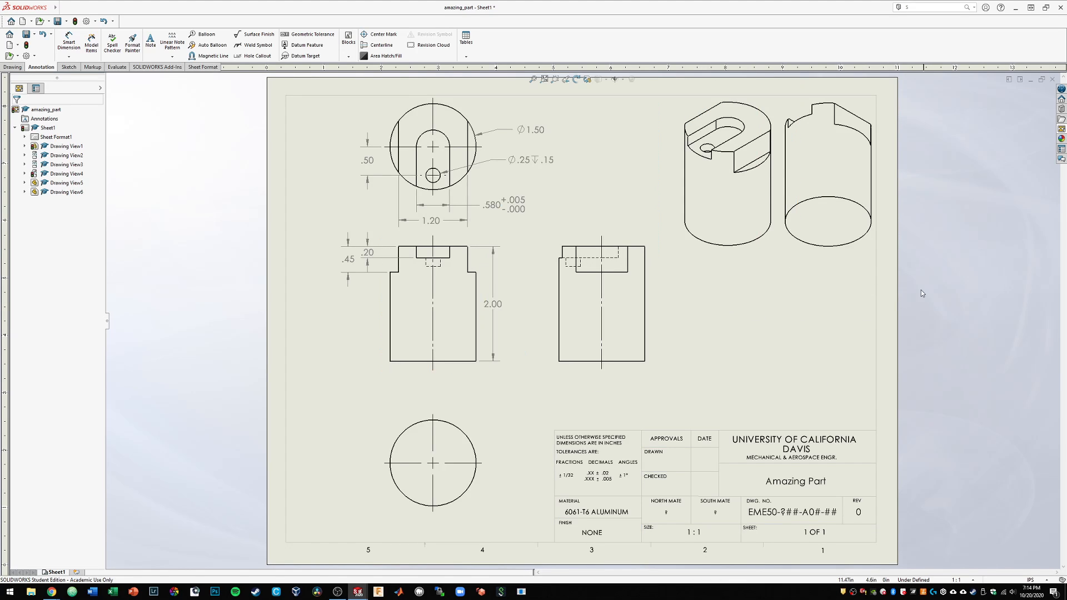